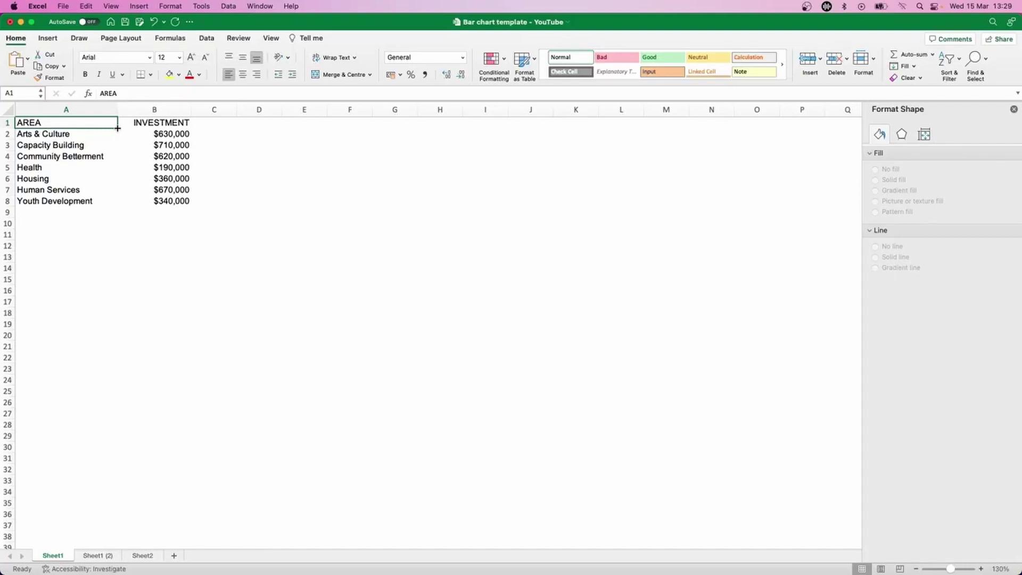
- Insert a 2-D clustered bar chart of the AREA and INVESTMENT data in A1:B8
drag(109, 124, 160, 201)
click(48, 37)
click(476, 56)
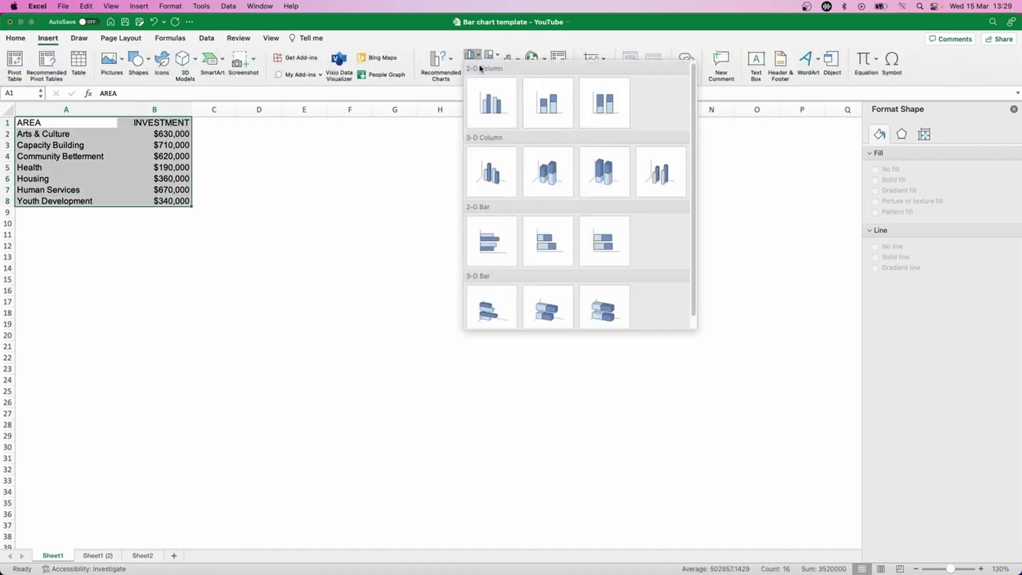
click(484, 244)
- Move the chart below the data table and enlarge it to show all seven areas
drag(355, 266, 112, 249)
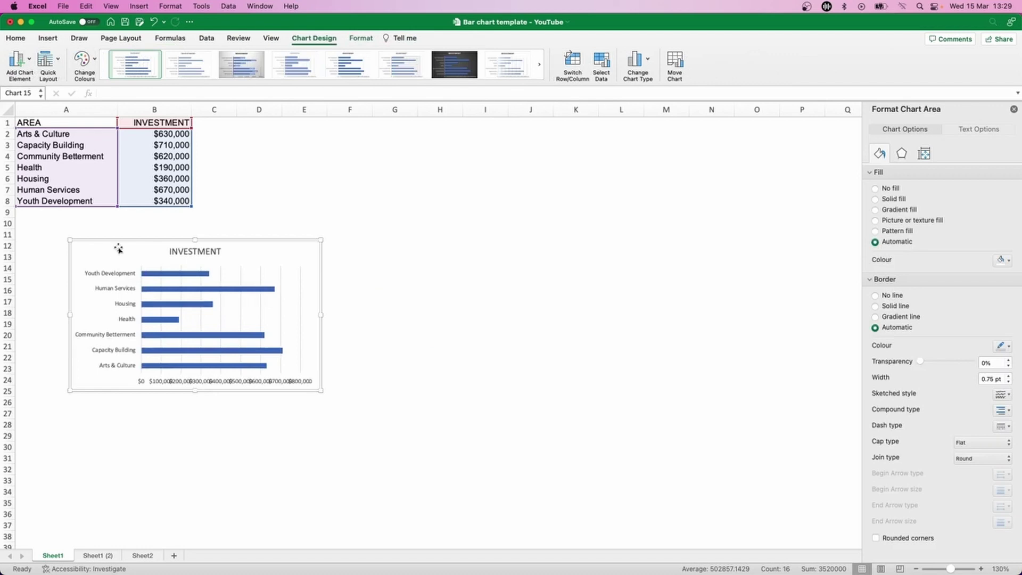
drag(322, 391, 415, 459)
drag(300, 248, 275, 232)
drag(391, 444, 400, 451)
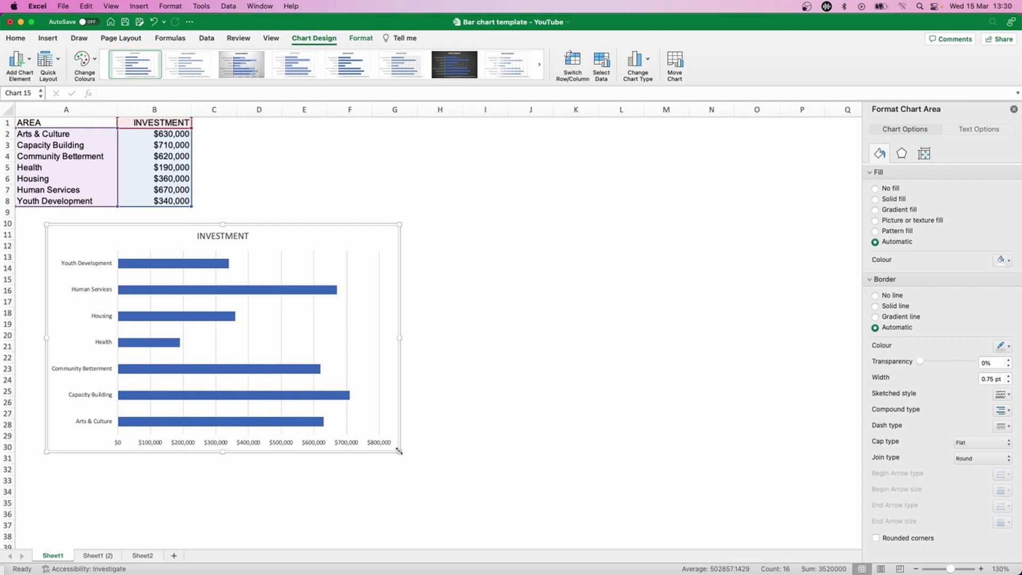
click(36, 485)
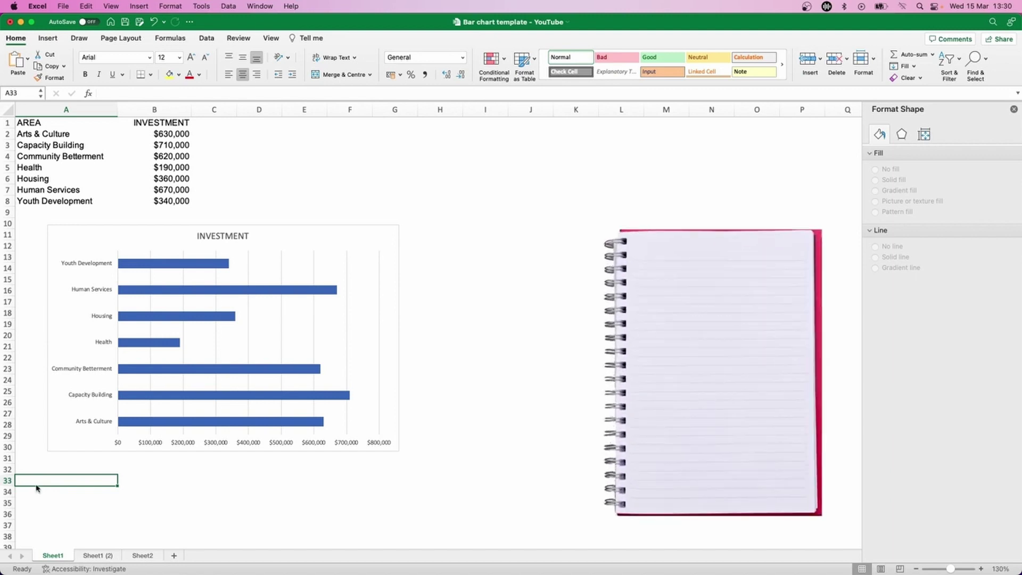
- Set the chart area border to No line
click(387, 228)
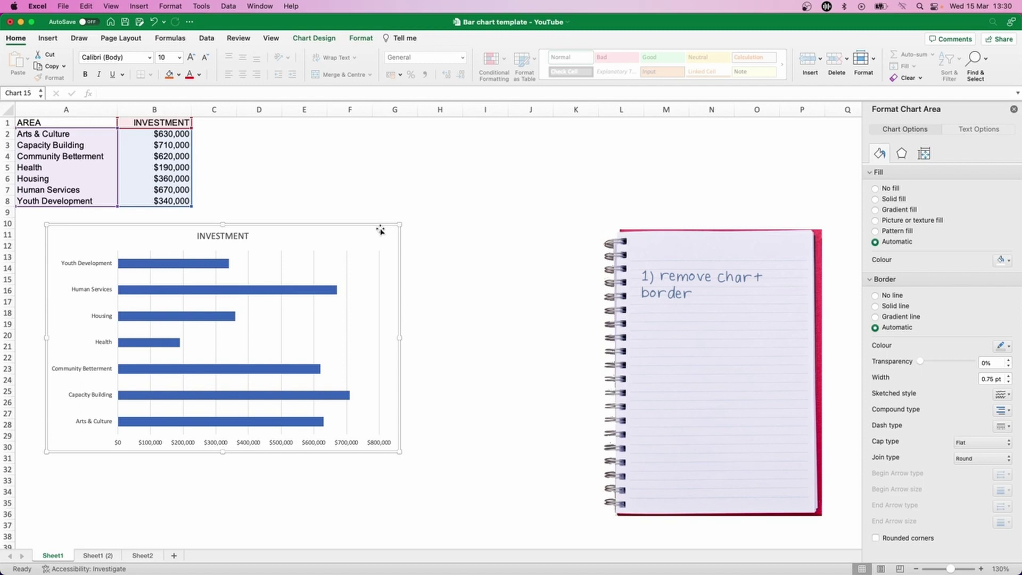
right_click(380, 228)
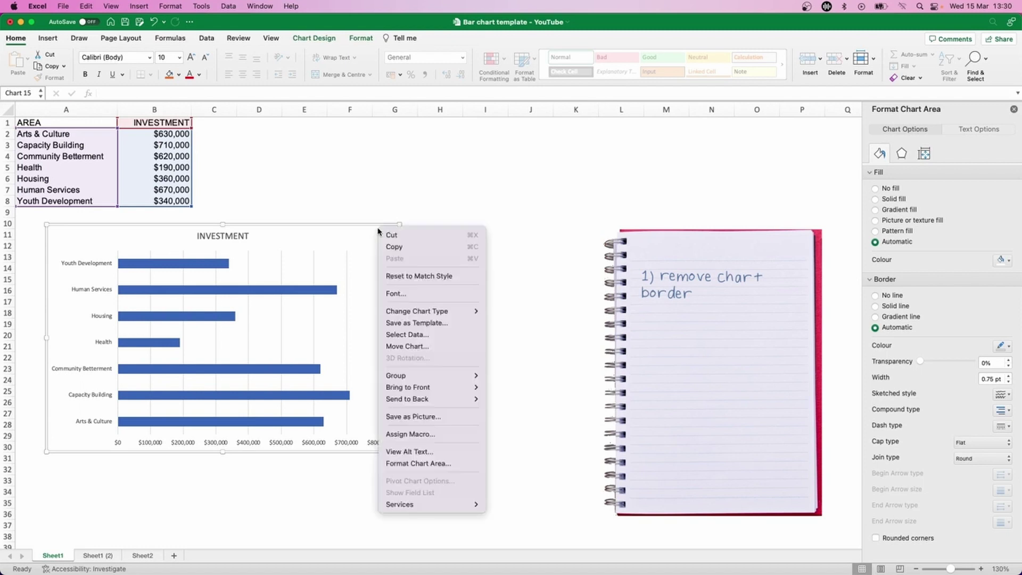
click(425, 463)
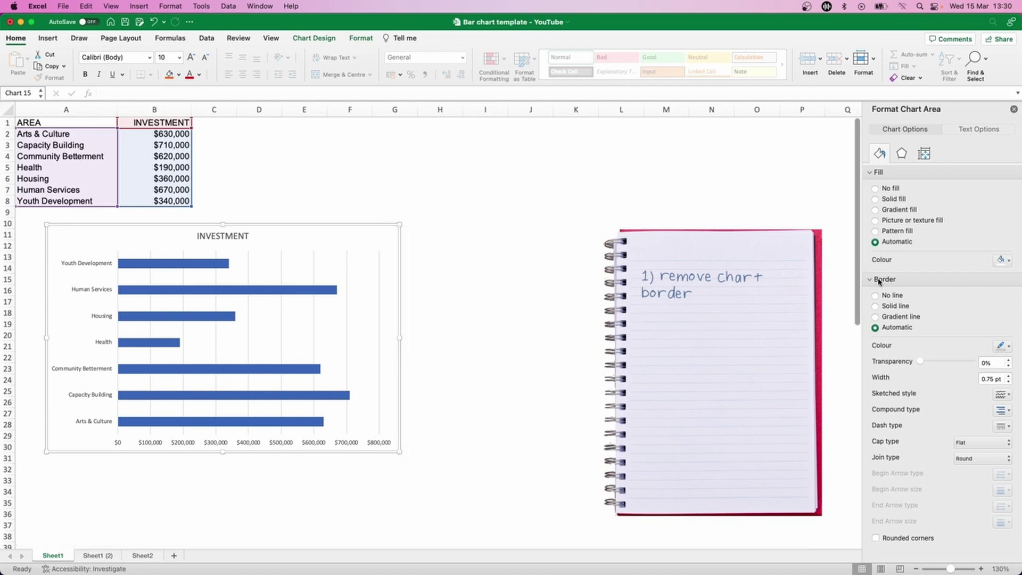
click(876, 295)
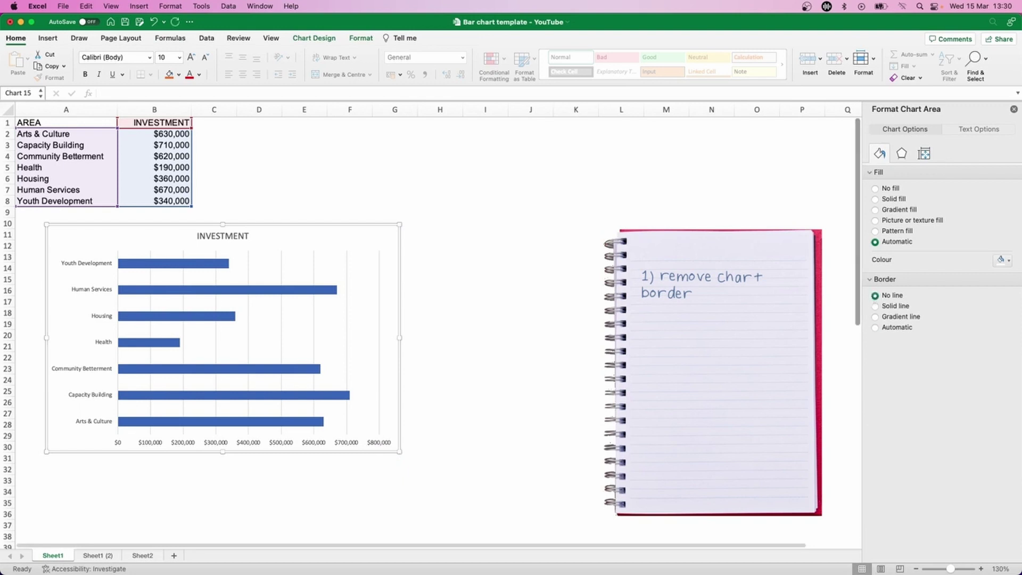
click(33, 493)
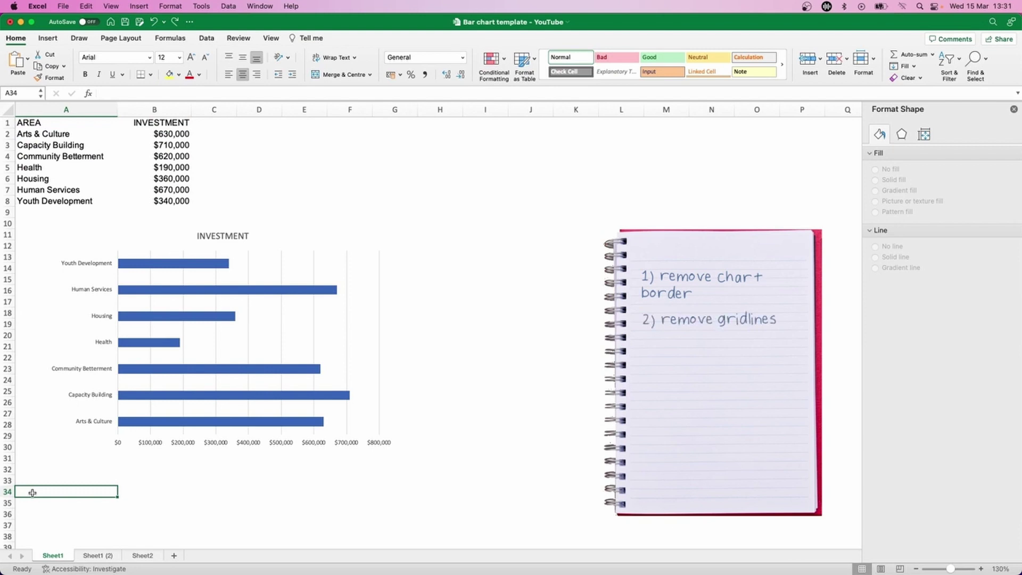
- Delete the chart's vertical gridlines
click(282, 337)
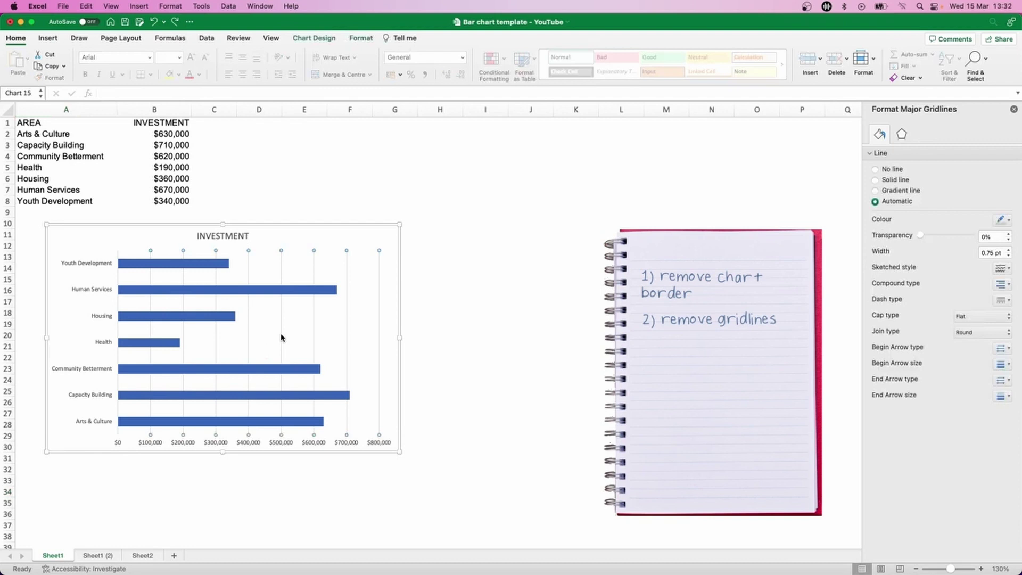
key(Delete)
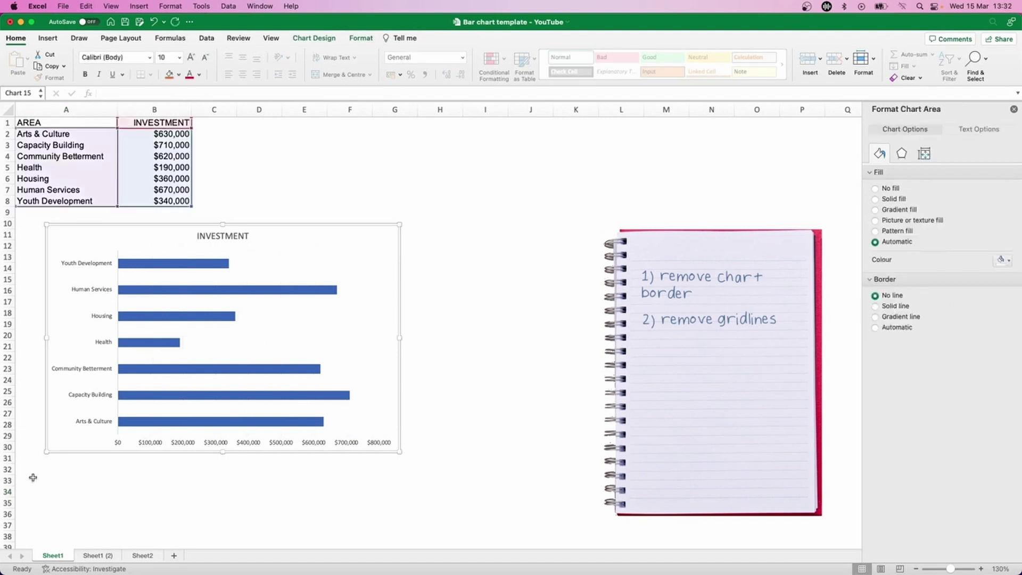
click(31, 493)
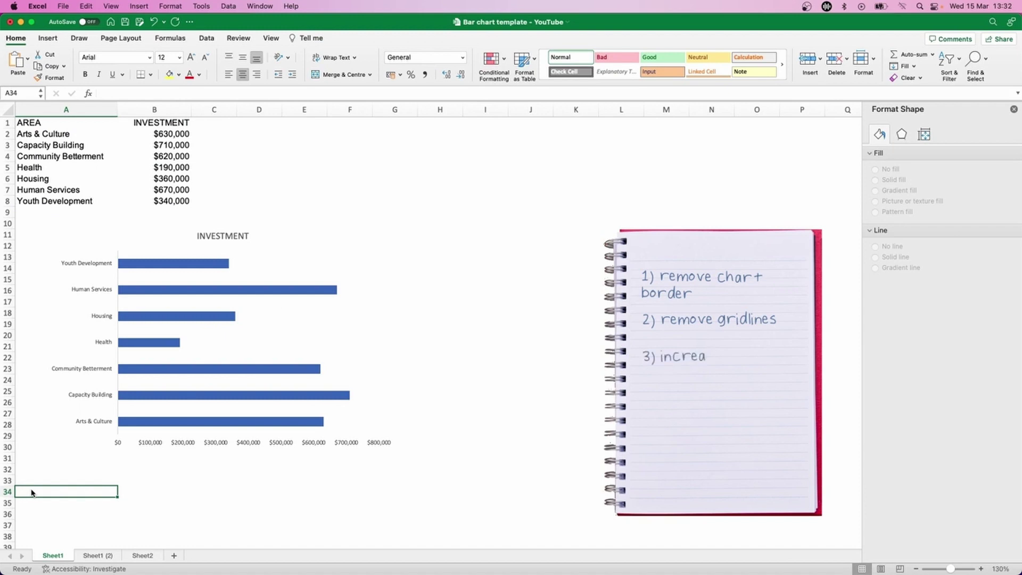
- Cut the bar series gap width from 182% to 40% for much thicker bars
click(142, 265)
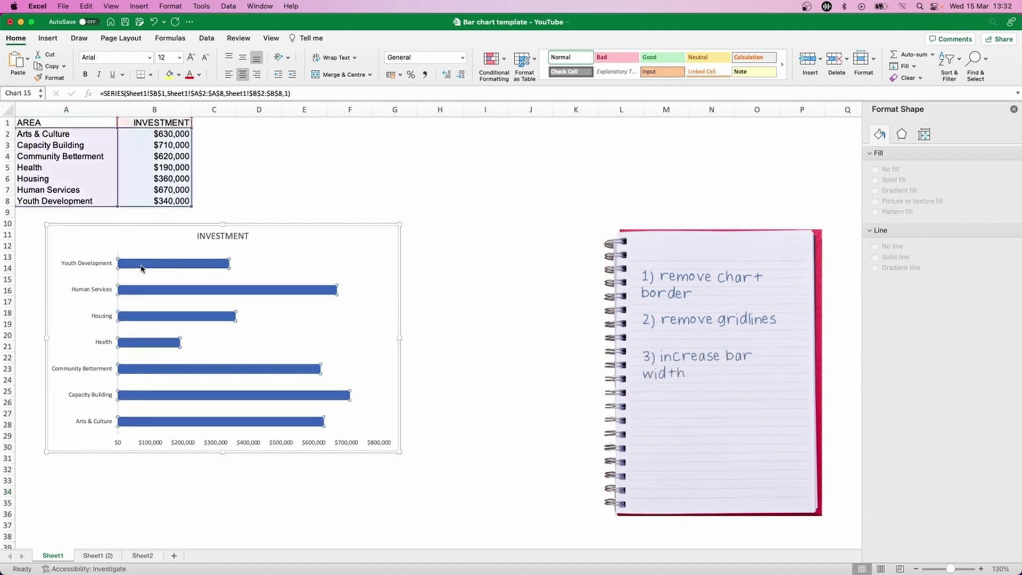
right_click(142, 265)
click(173, 365)
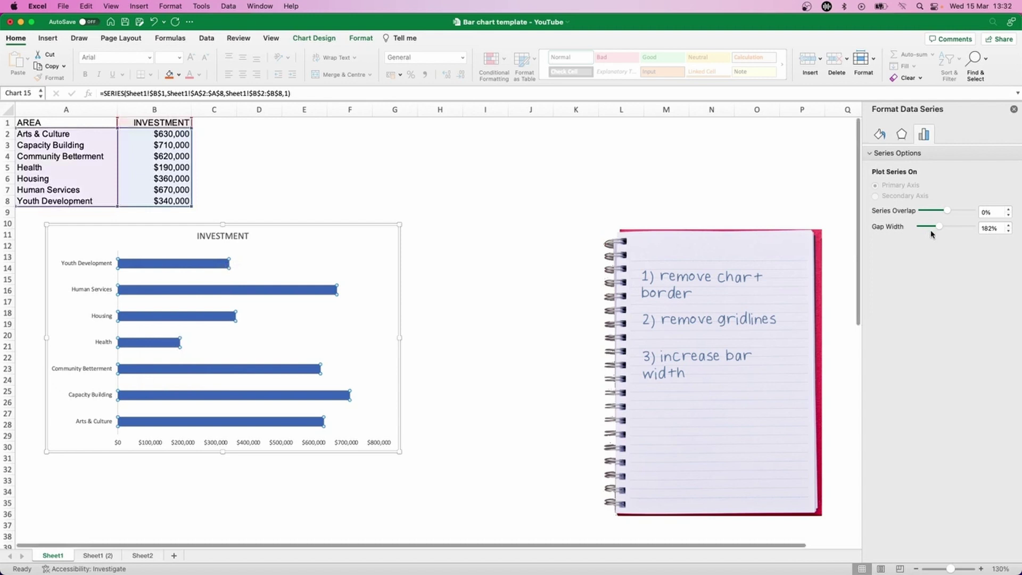
click(978, 229)
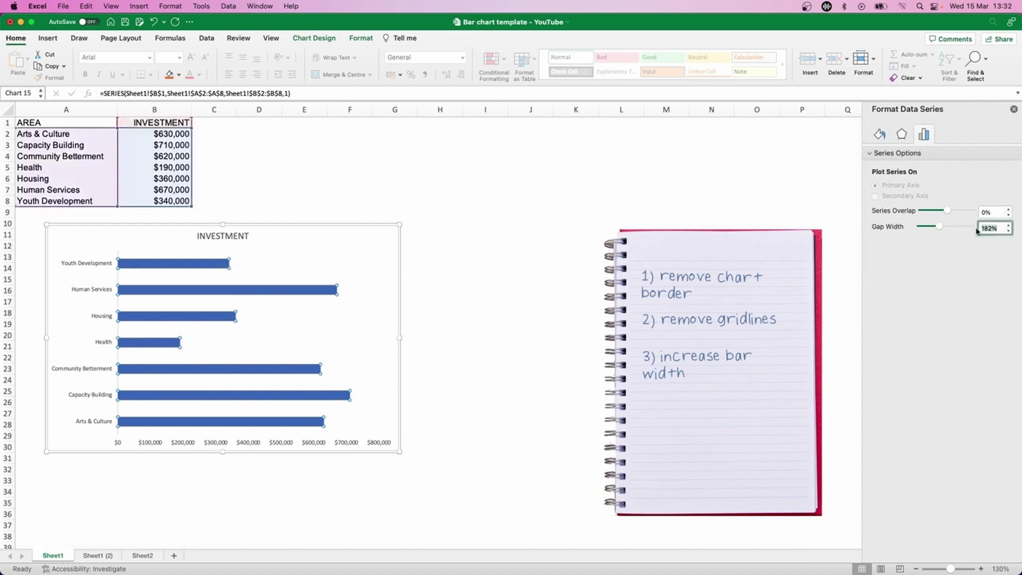
text(40)
key(Return)
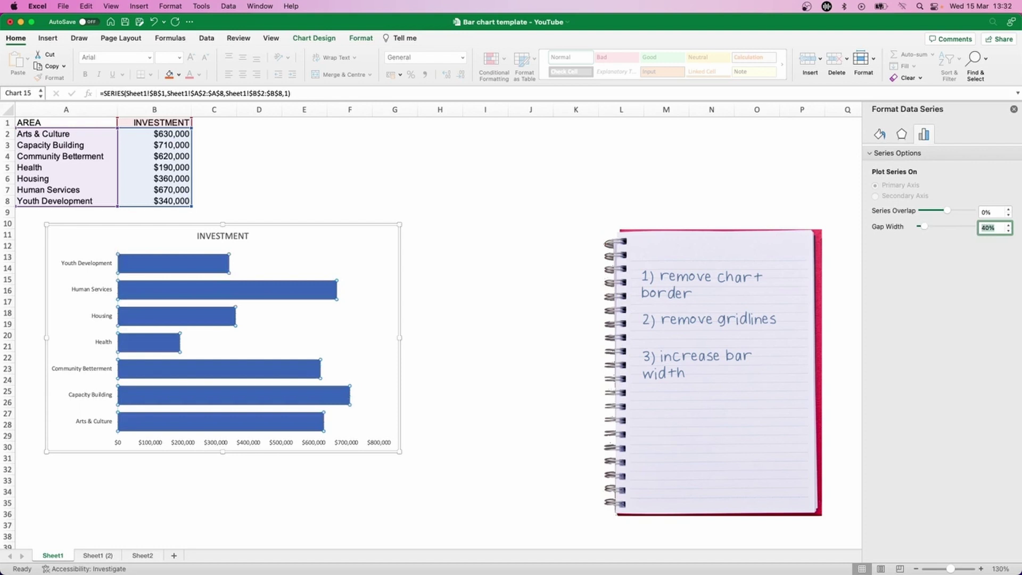
click(127, 472)
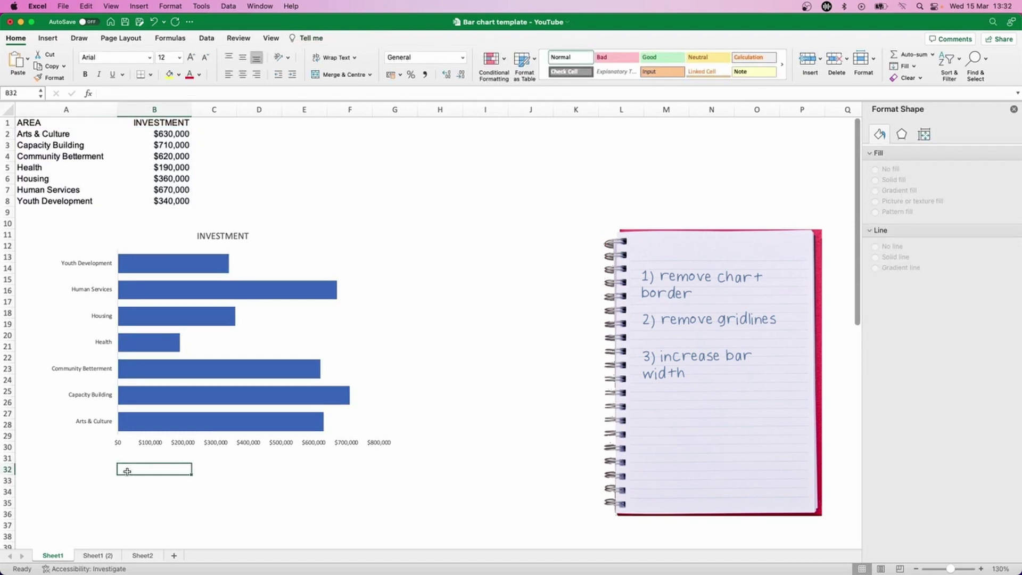
- Change the INVESTMENT bars' solid fill from blue to a neutral grey
click(155, 422)
right_click(155, 422)
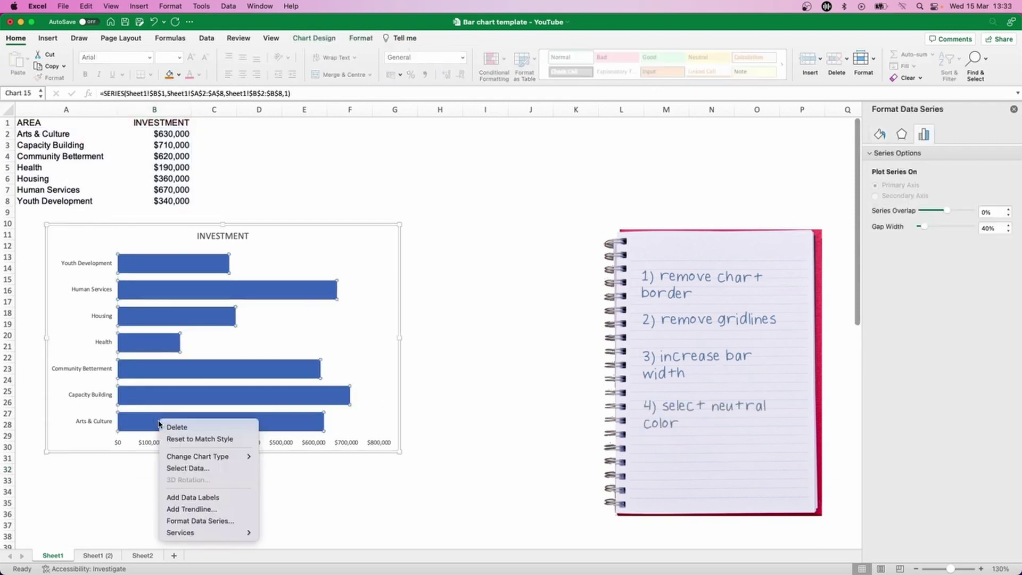
click(193, 522)
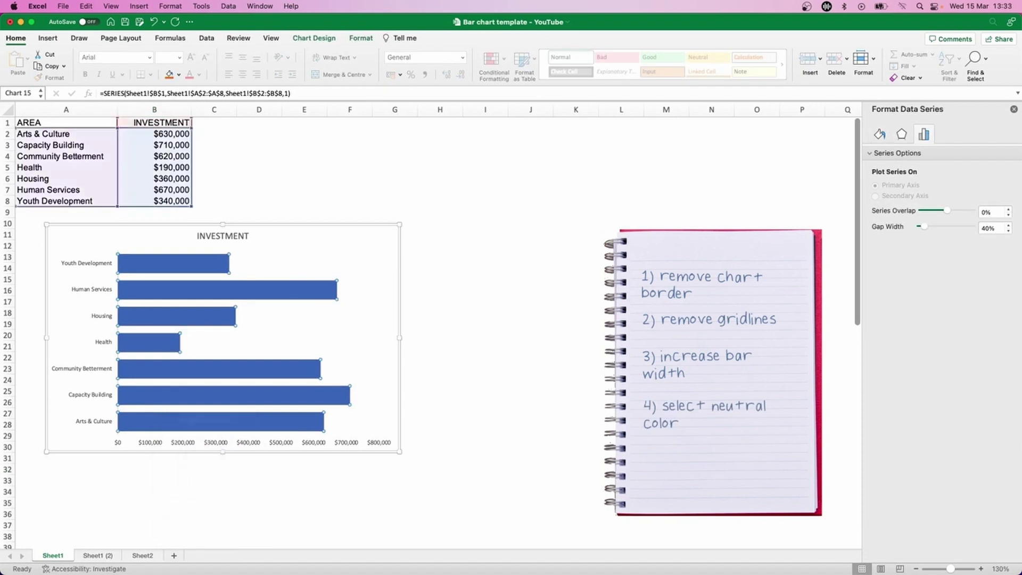
click(880, 133)
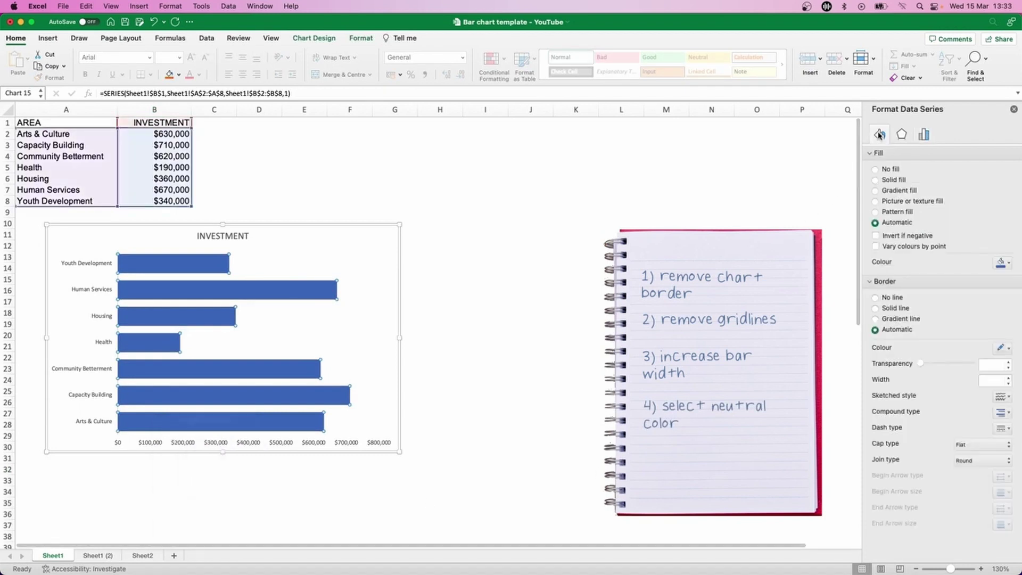
click(1004, 264)
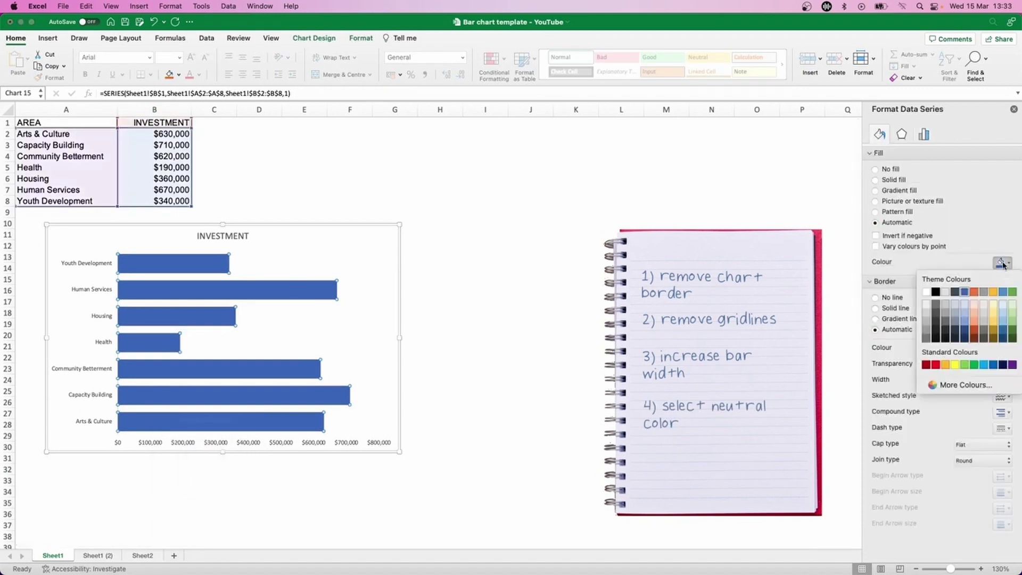
click(928, 326)
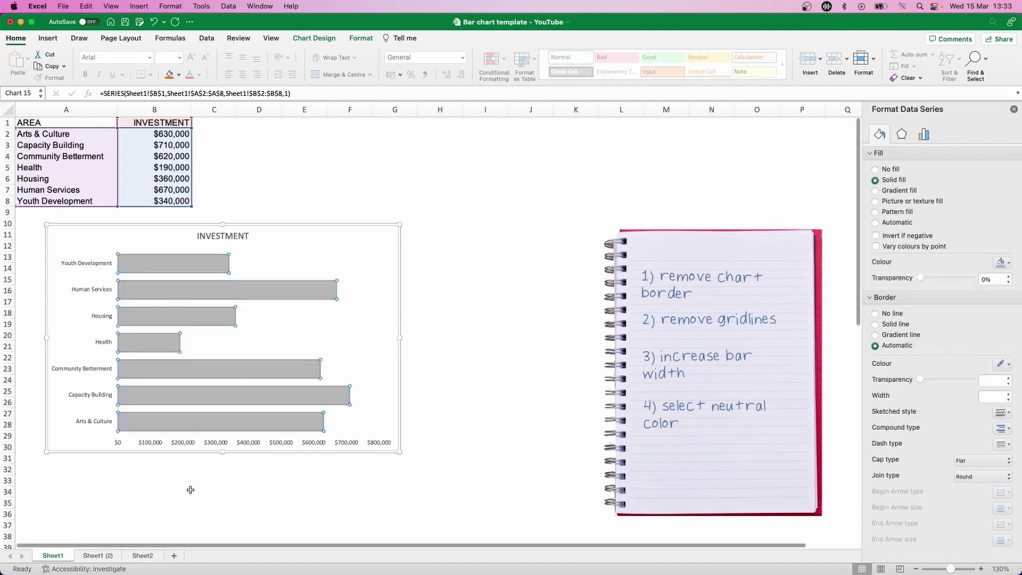
click(47, 482)
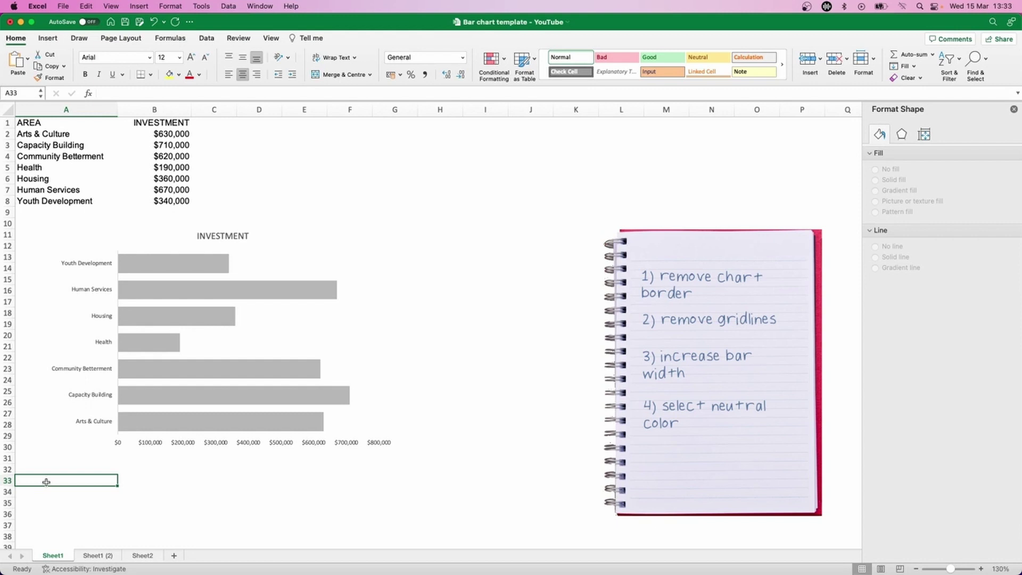
- Set the category axis labels to size 12 grey text and give the axis No line
click(25, 490)
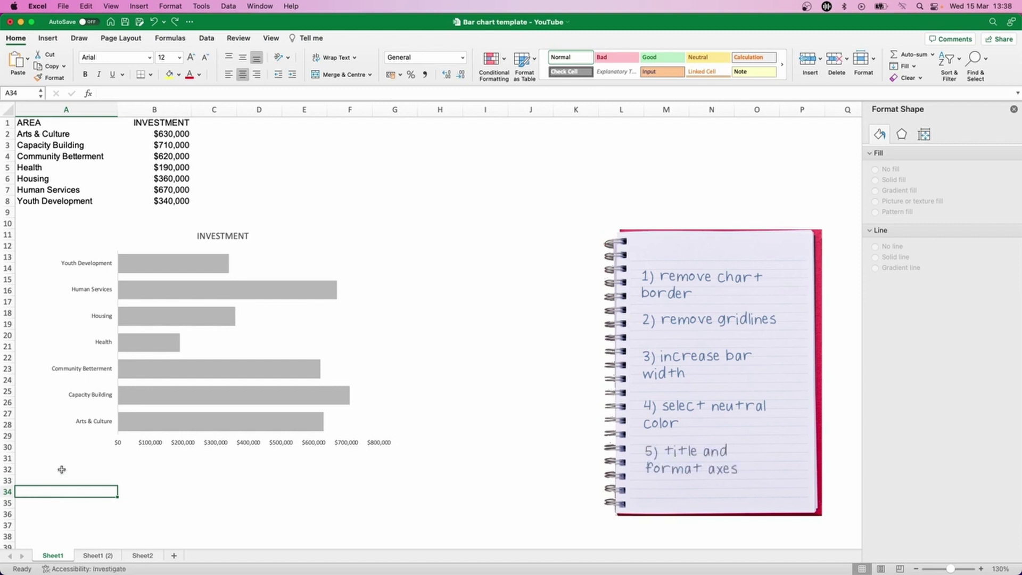
click(90, 411)
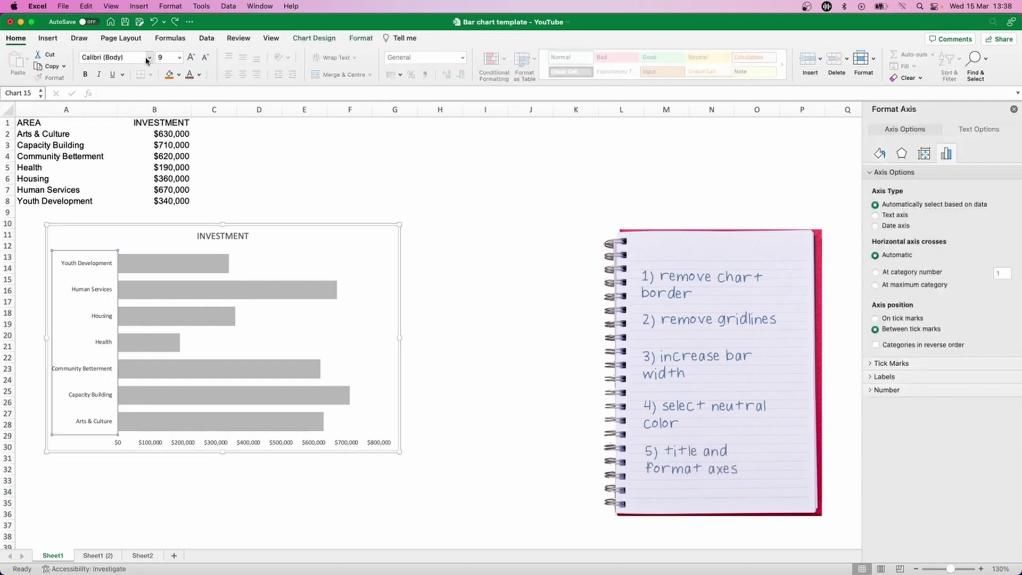
click(190, 57)
click(191, 57)
click(191, 57)
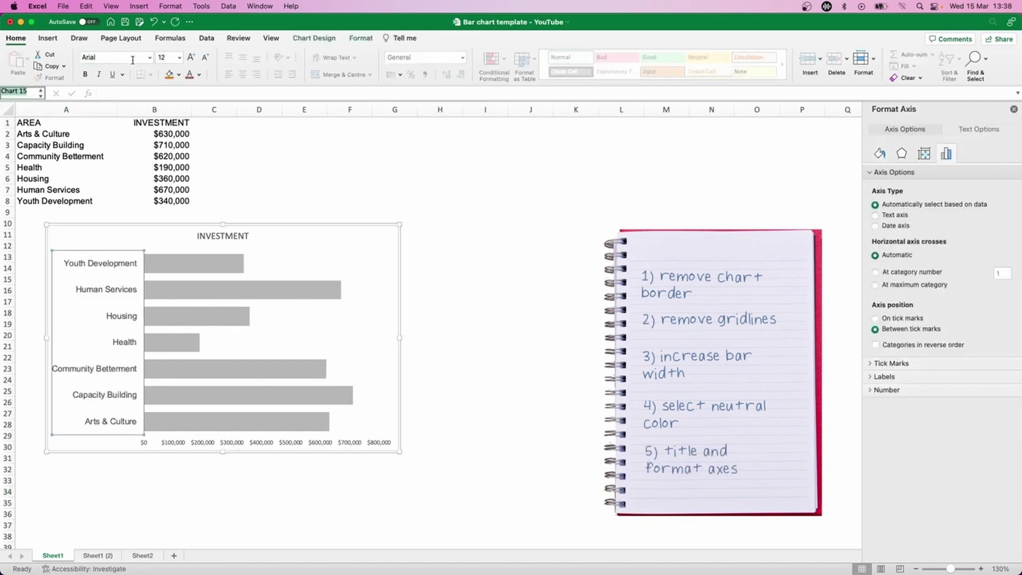
click(199, 74)
click(194, 166)
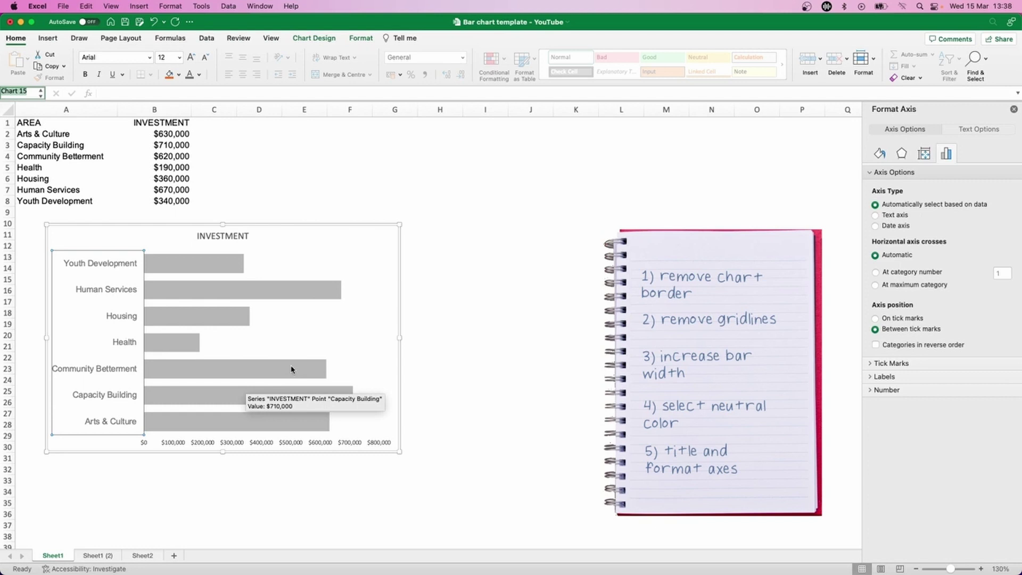
click(880, 154)
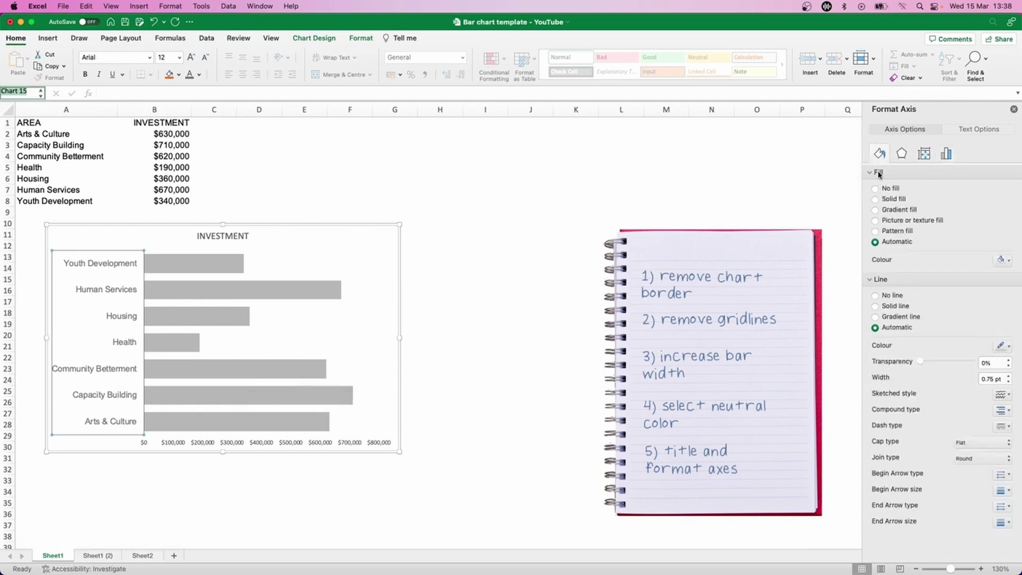
click(876, 295)
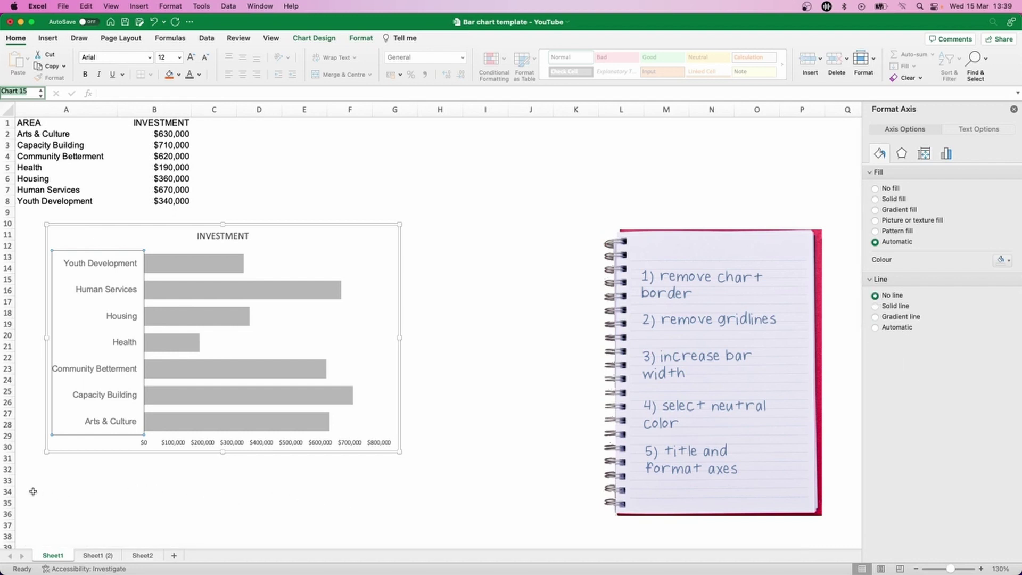
- Set the value-axis labels to Arial 12 and make the chart narrower
click(32, 492)
click(172, 446)
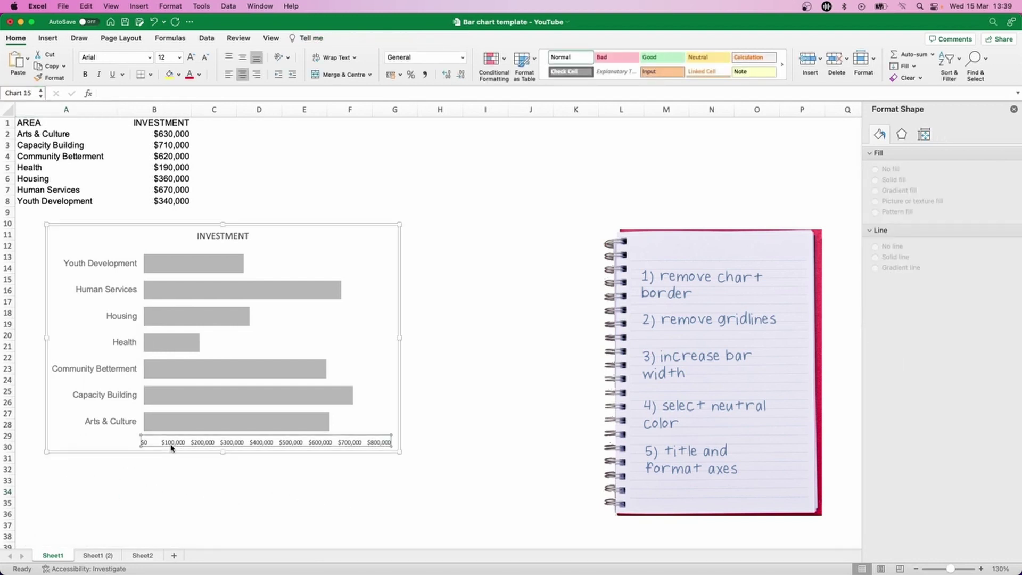
click(132, 60)
text(Arial)
key(Tab)
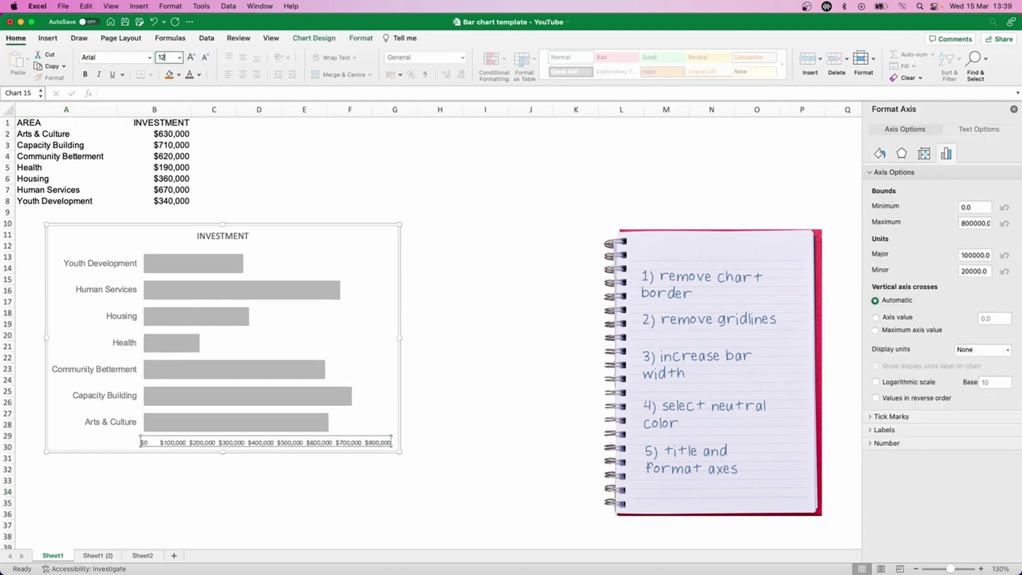
key(Return)
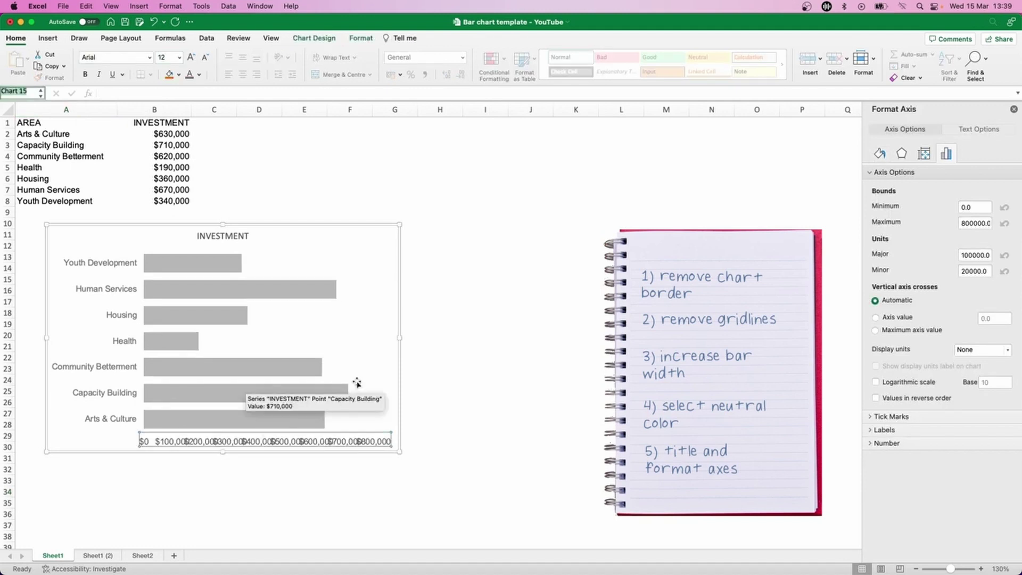
drag(399, 337, 350, 338)
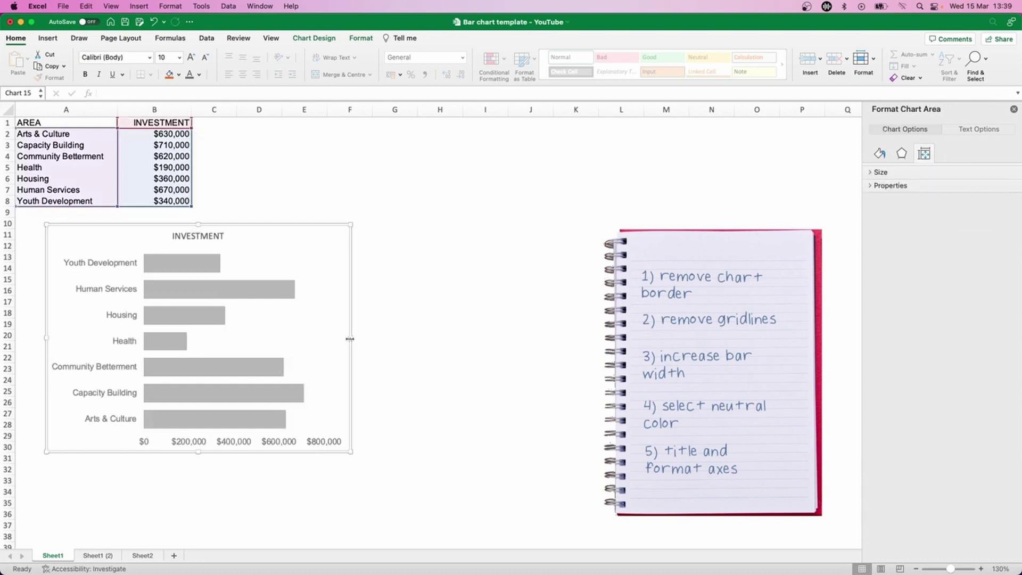
- Give the value axis Outside major tick marks and a grey axis line
click(180, 445)
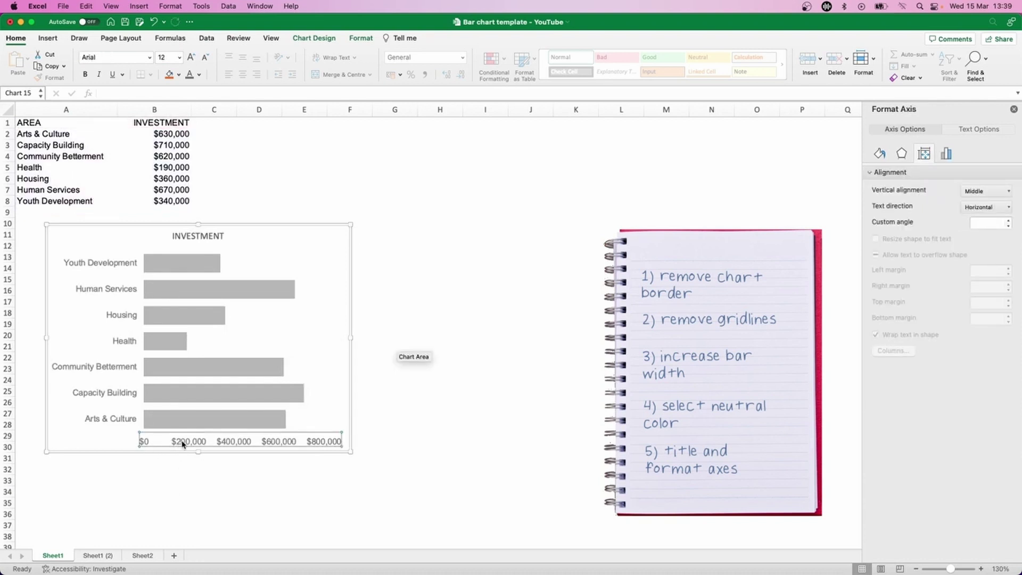
right_click(186, 444)
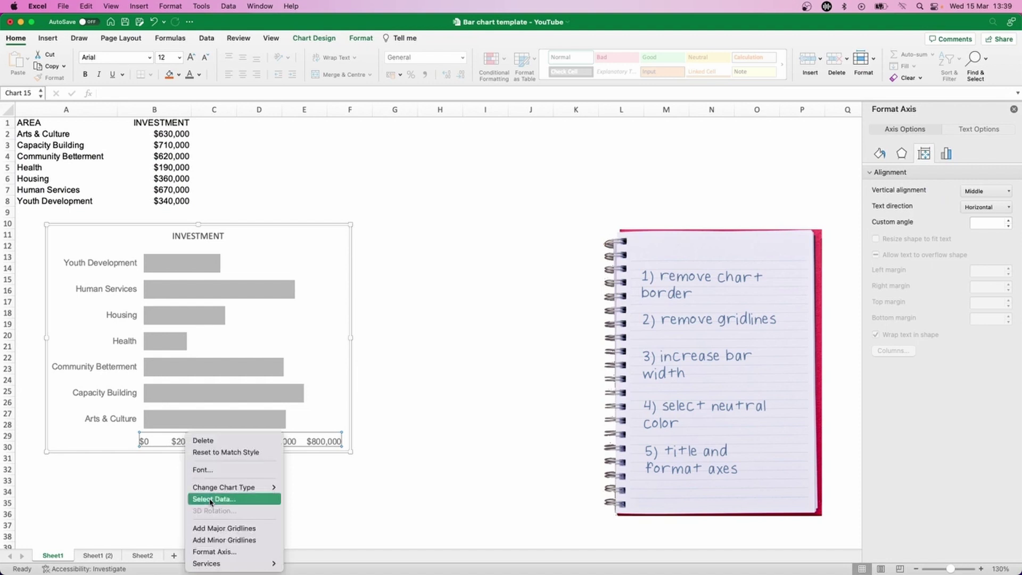
click(213, 552)
click(885, 417)
click(972, 436)
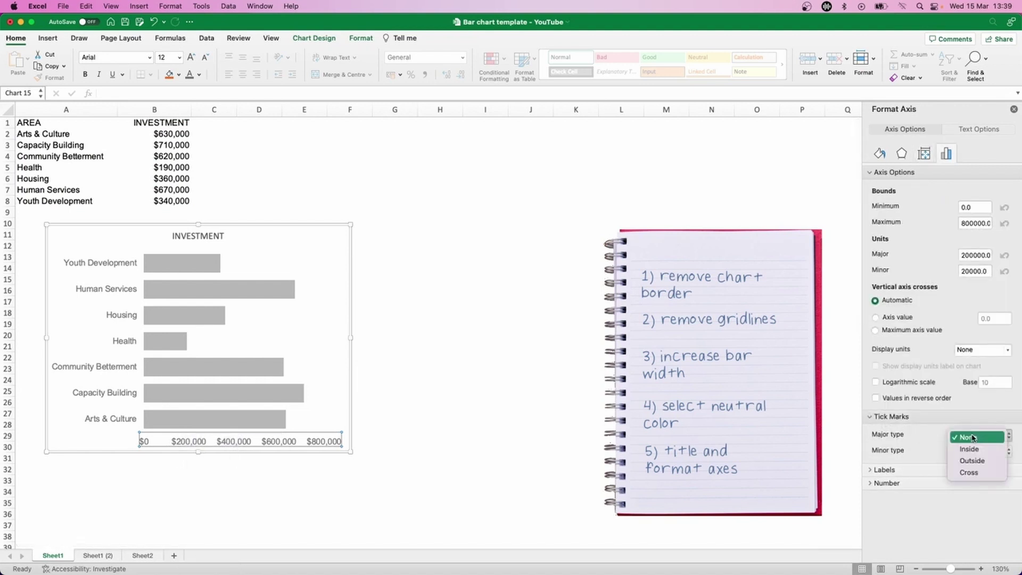
click(972, 461)
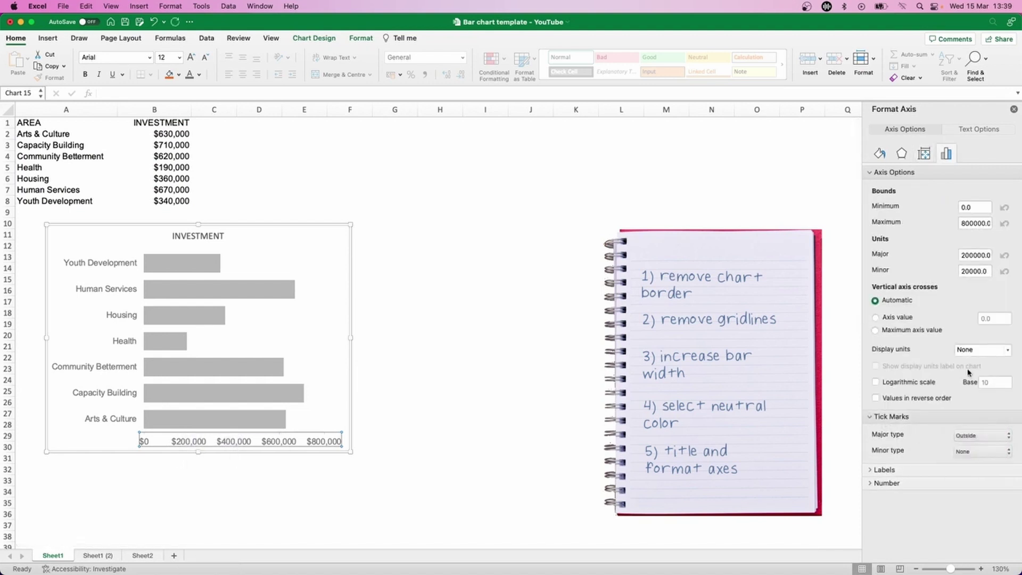
click(880, 154)
click(1001, 346)
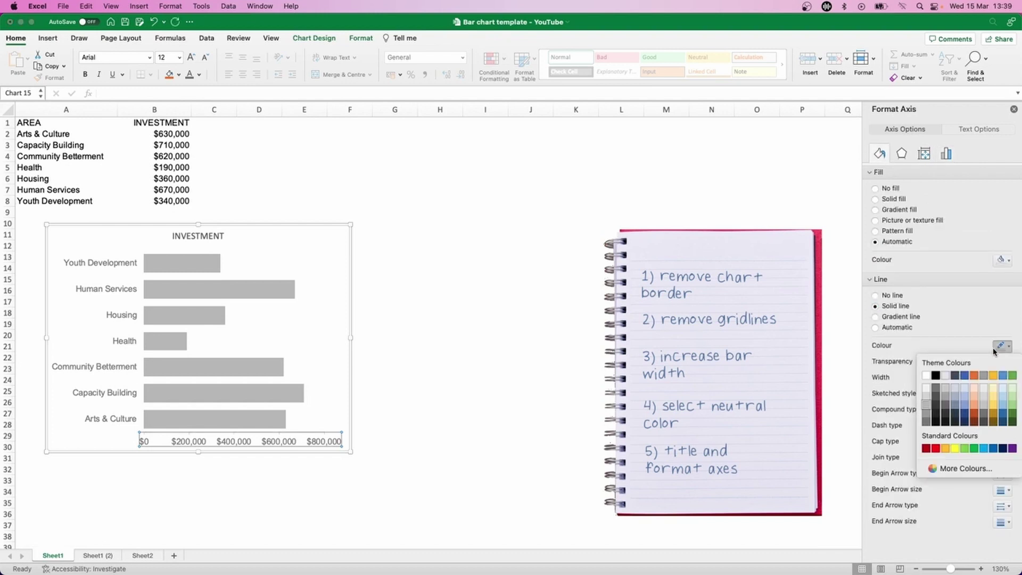
click(926, 408)
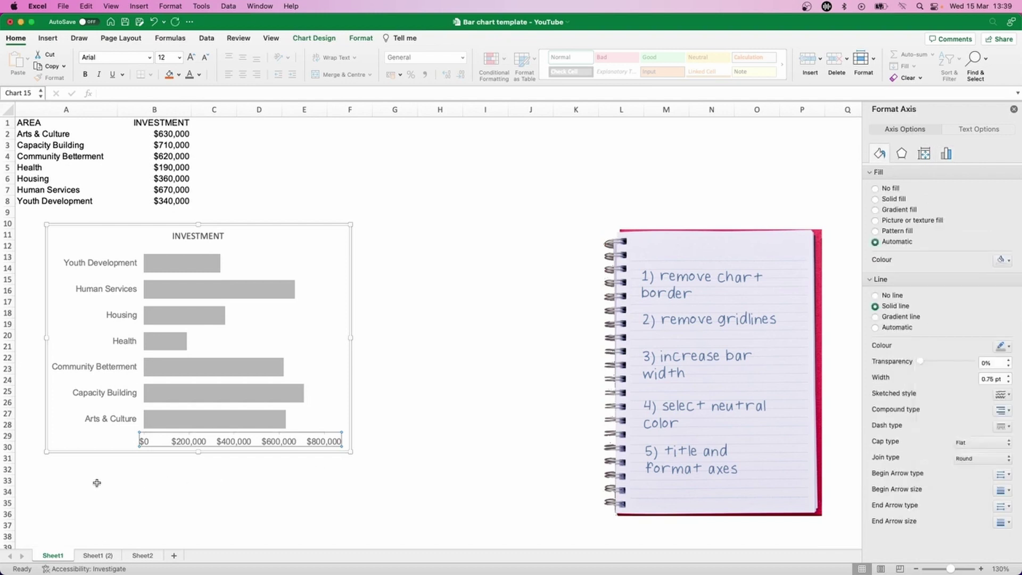
click(65, 490)
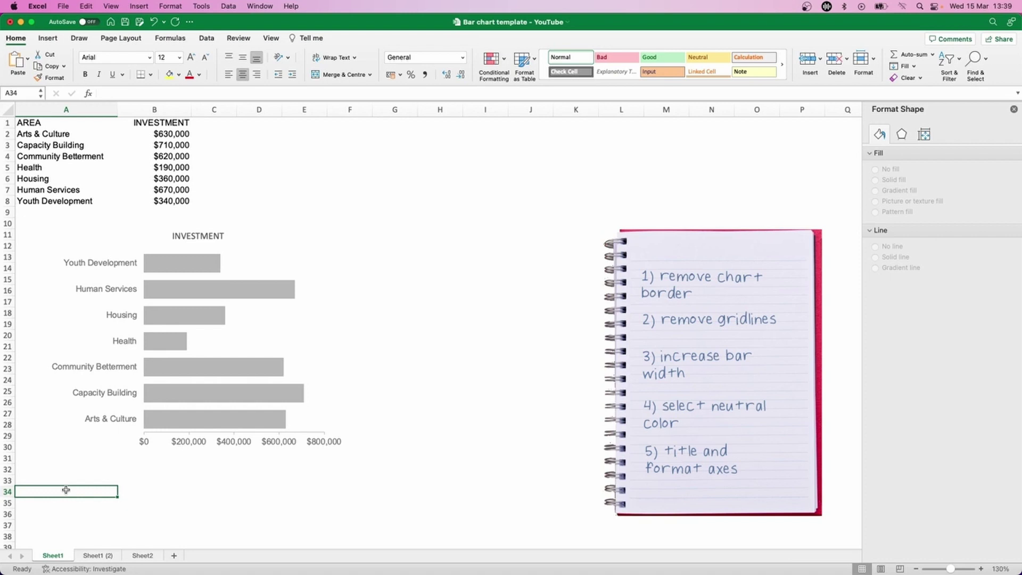
- Make the value axis cross at the maximum category so it runs along the top
click(114, 370)
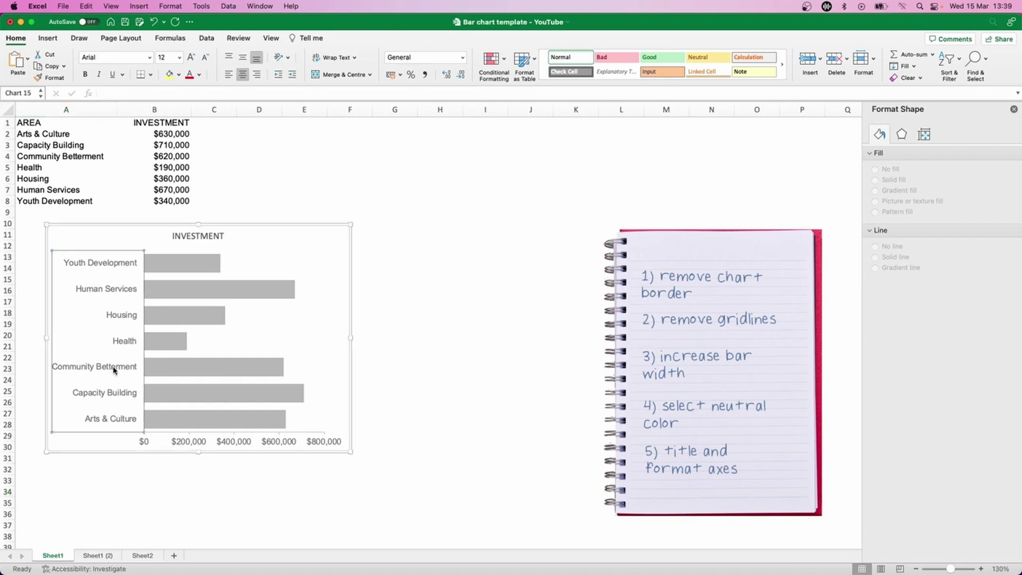
right_click(114, 370)
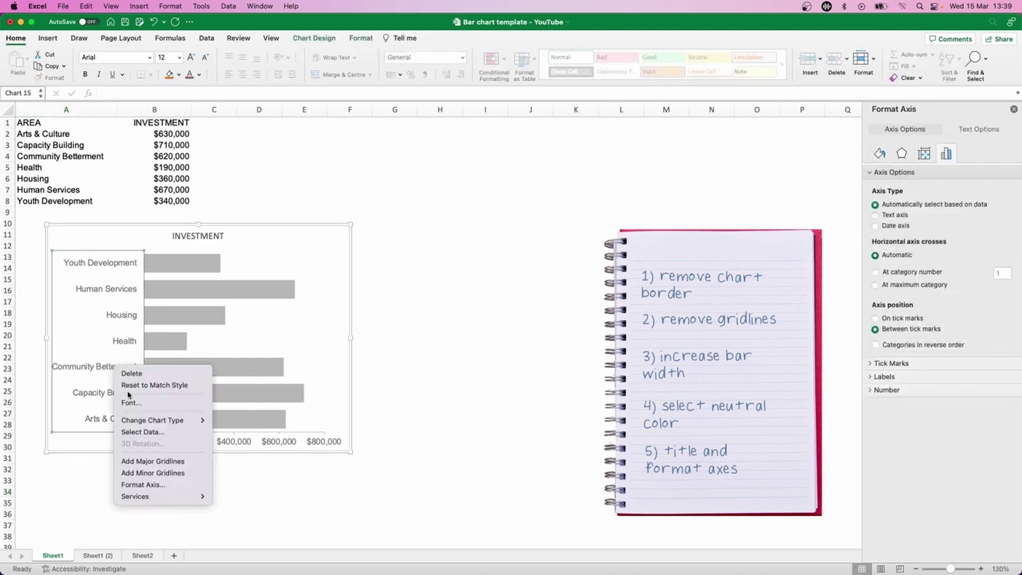
click(157, 486)
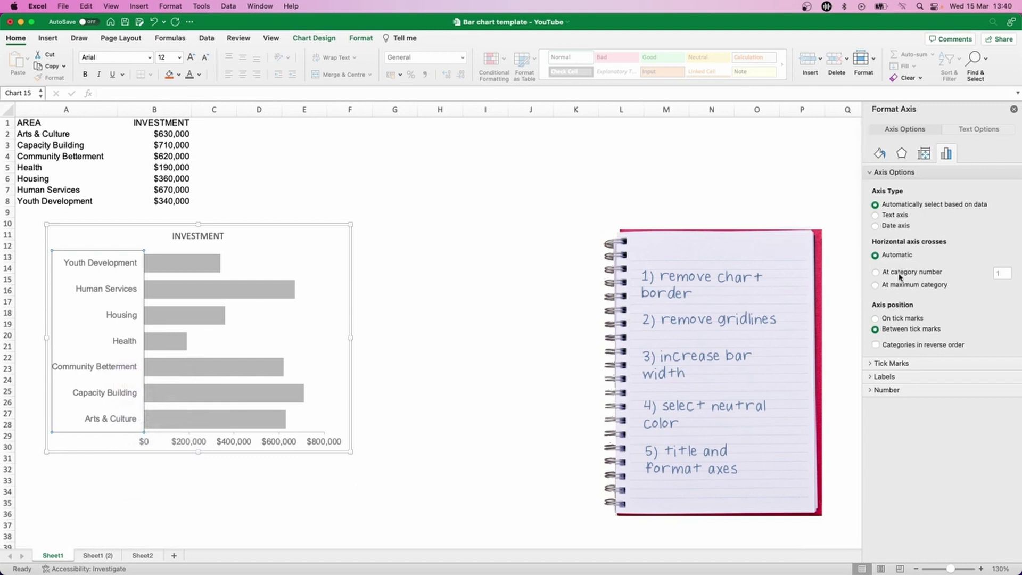
click(876, 286)
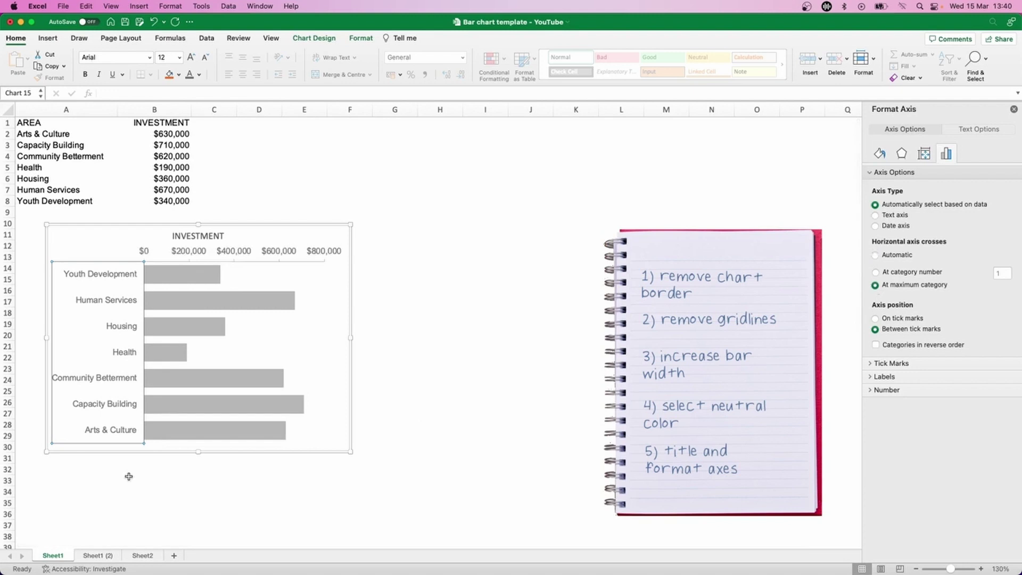
click(35, 492)
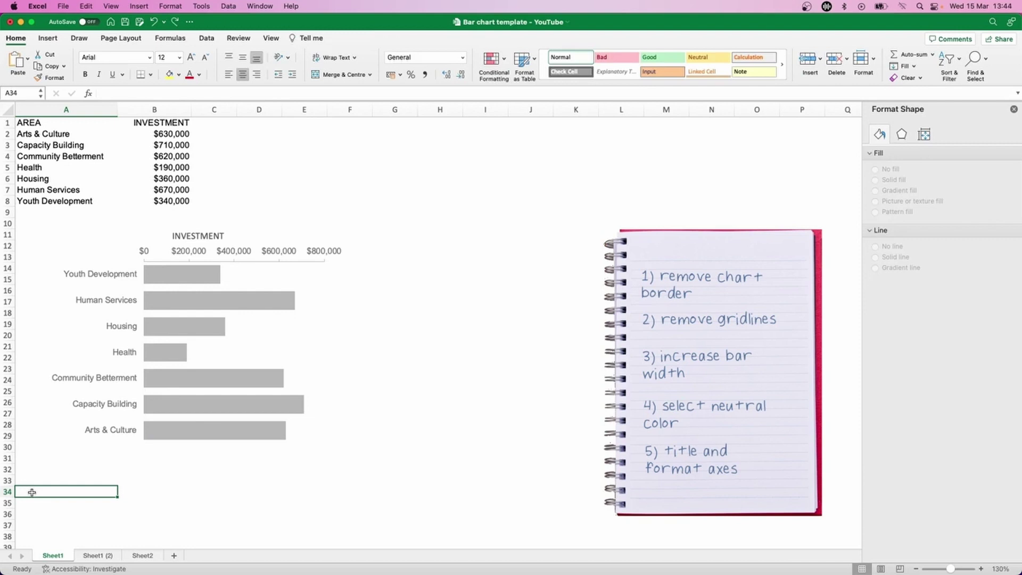
- Add a Primary Horizontal axis title, placing an 'Axis Title' placeholder above the top axis
click(251, 328)
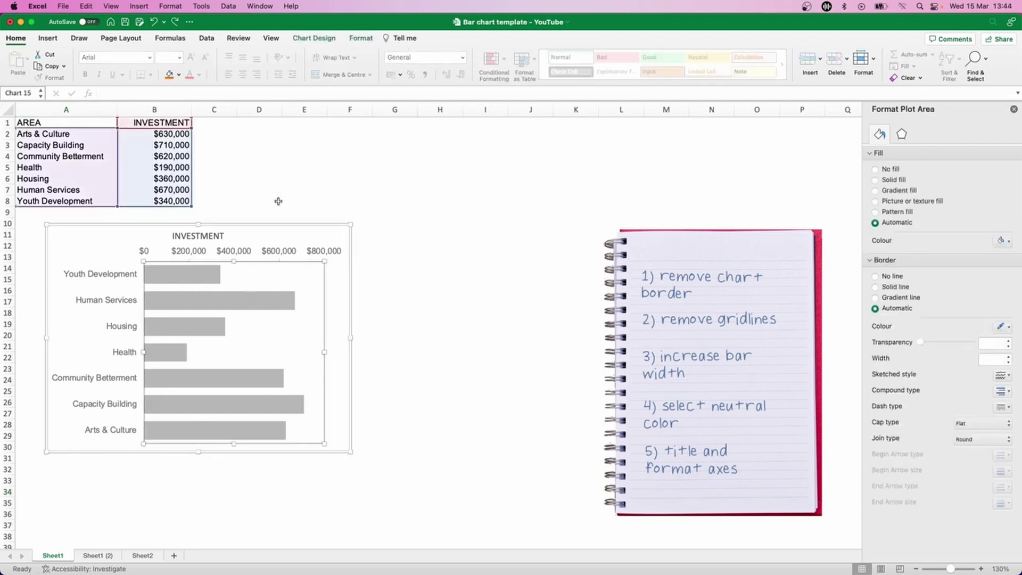
click(317, 38)
click(21, 61)
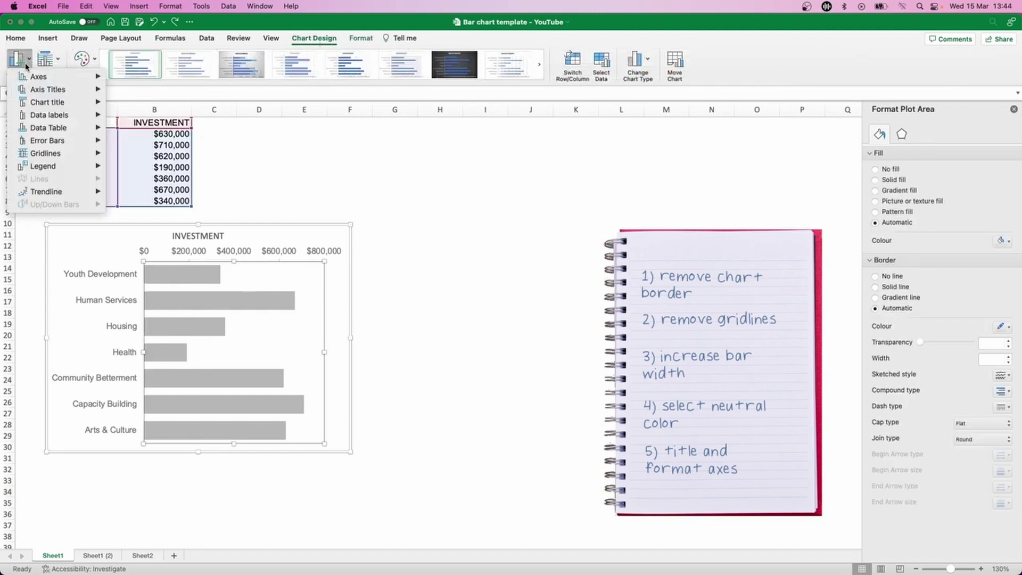
mouse_move(33, 90)
click(150, 95)
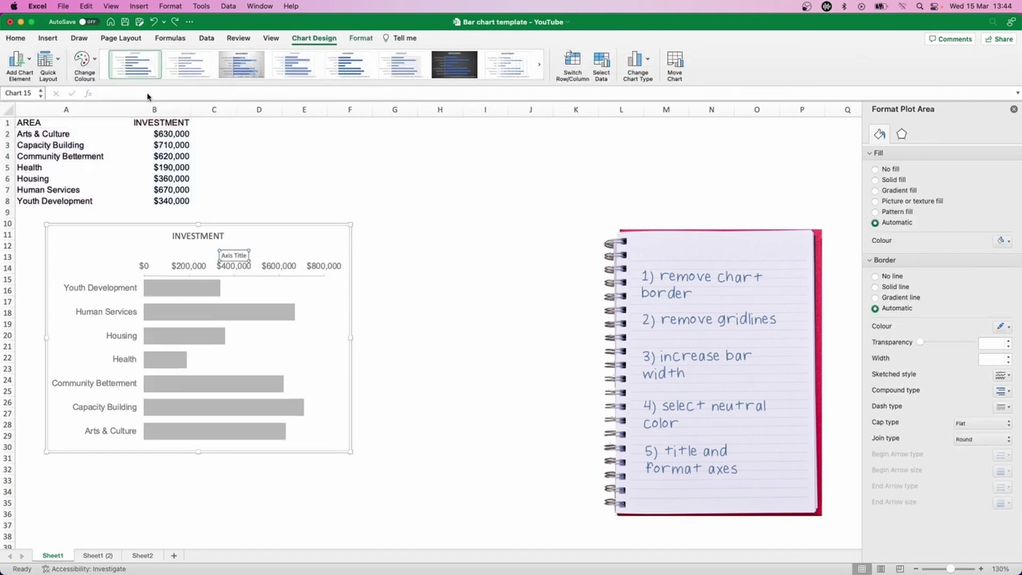
click(44, 480)
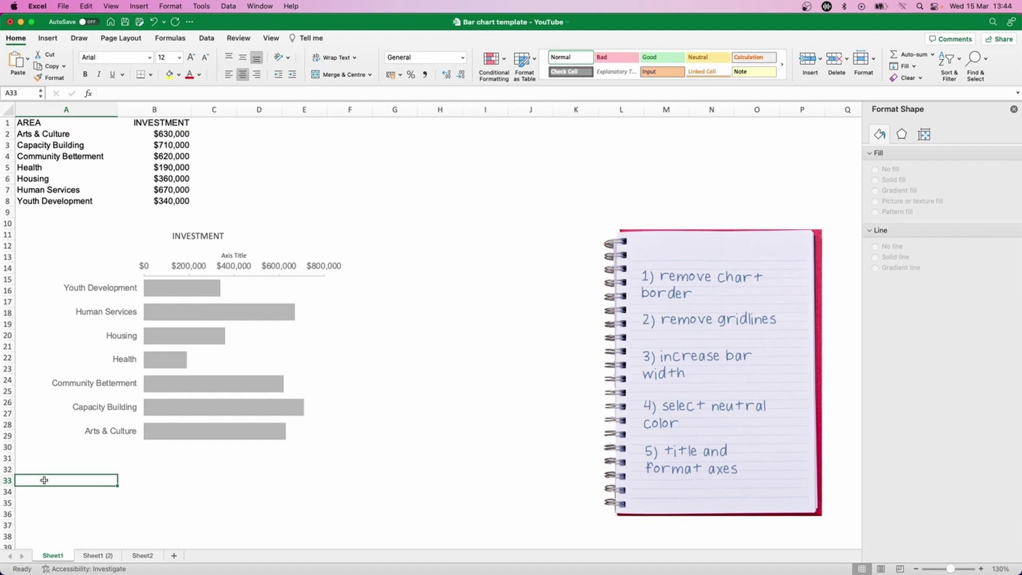
click(37, 492)
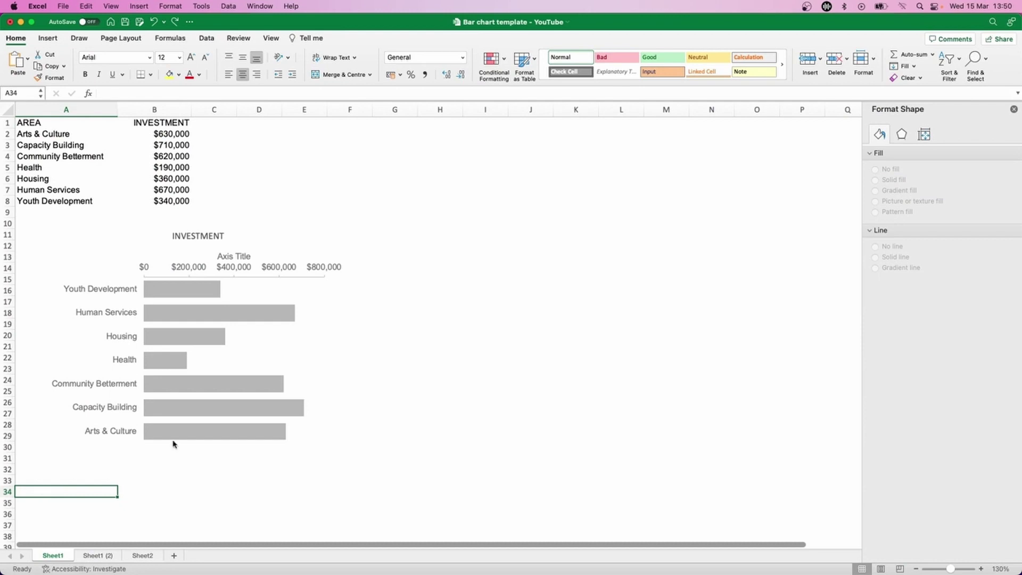
- Save the chart as the template 'Horizontal Bar Chart', then reselect the whole chart area
right_click(246, 349)
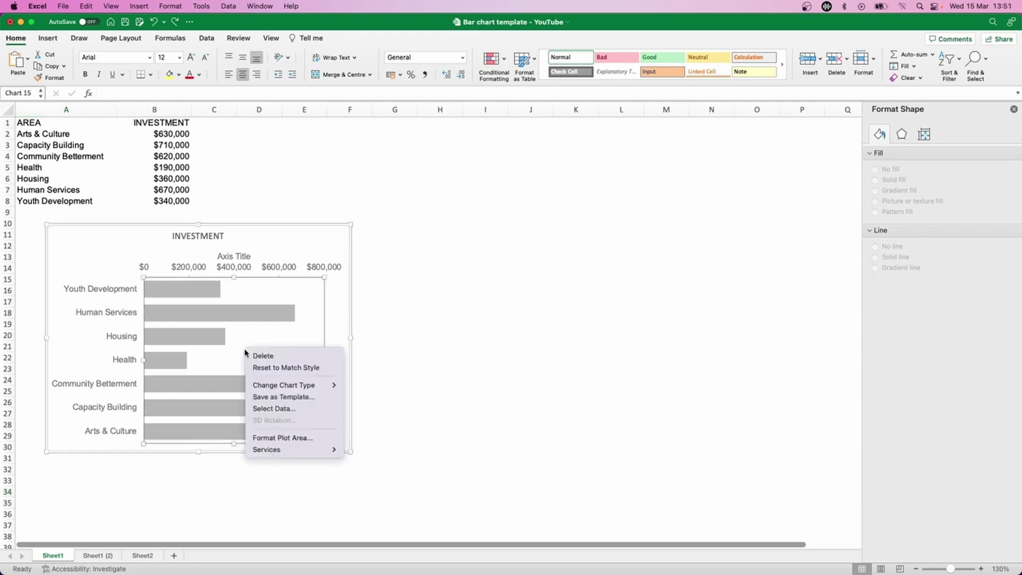
click(272, 397)
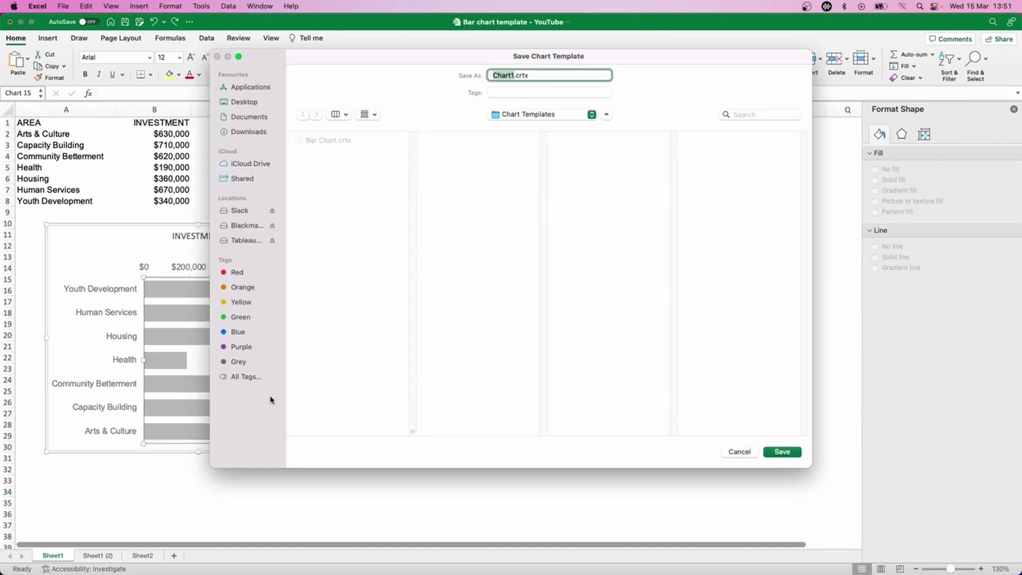
text(Horizontal Bar Chart)
click(791, 451)
click(62, 490)
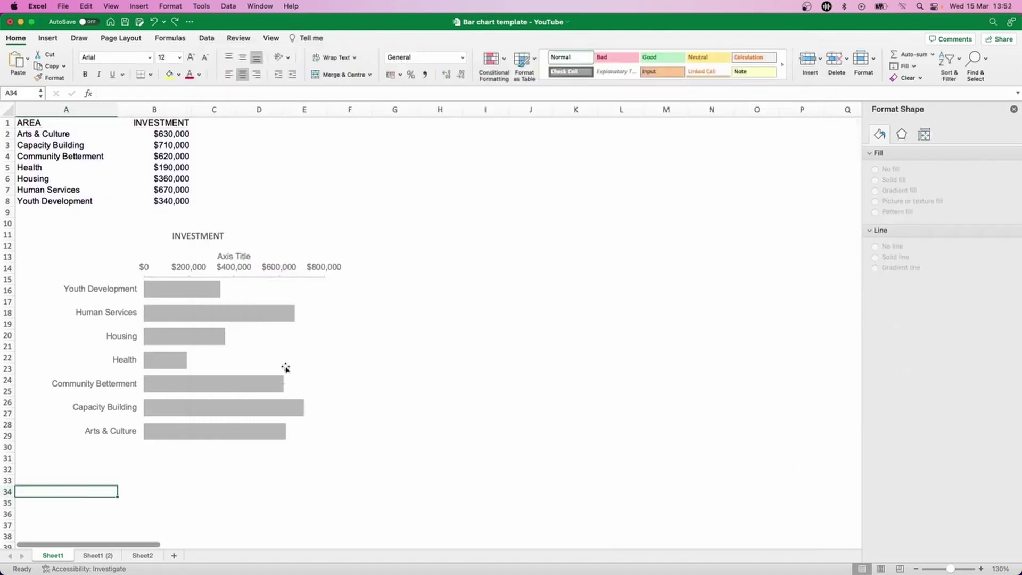
click(285, 368)
click(298, 228)
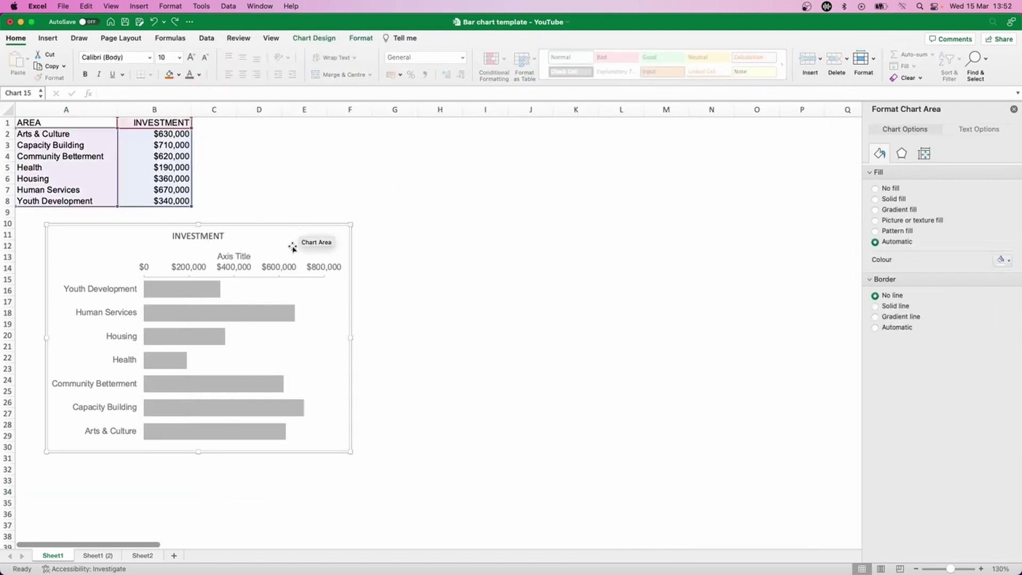
- Replace the chart with a Horizontal Bar Chart template chart of A1:B8, placed and enlarged below the data
key(Delete)
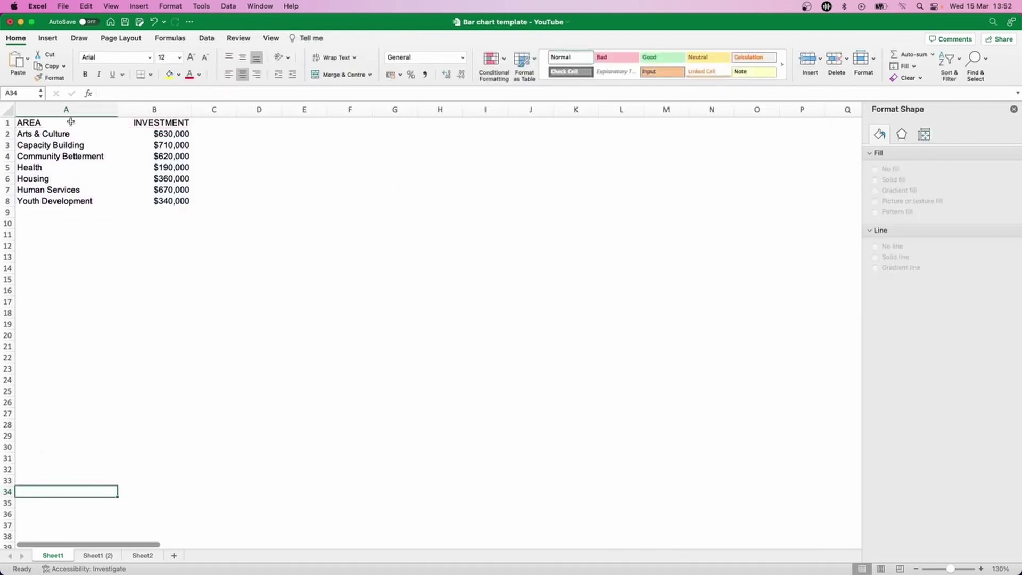
drag(71, 122, 175, 201)
click(140, 7)
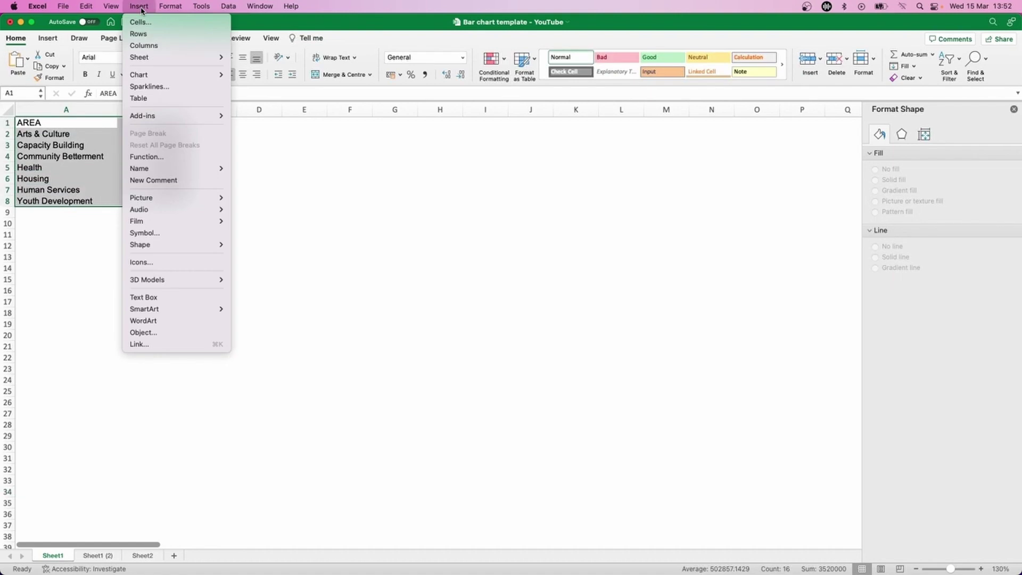
mouse_move(155, 76)
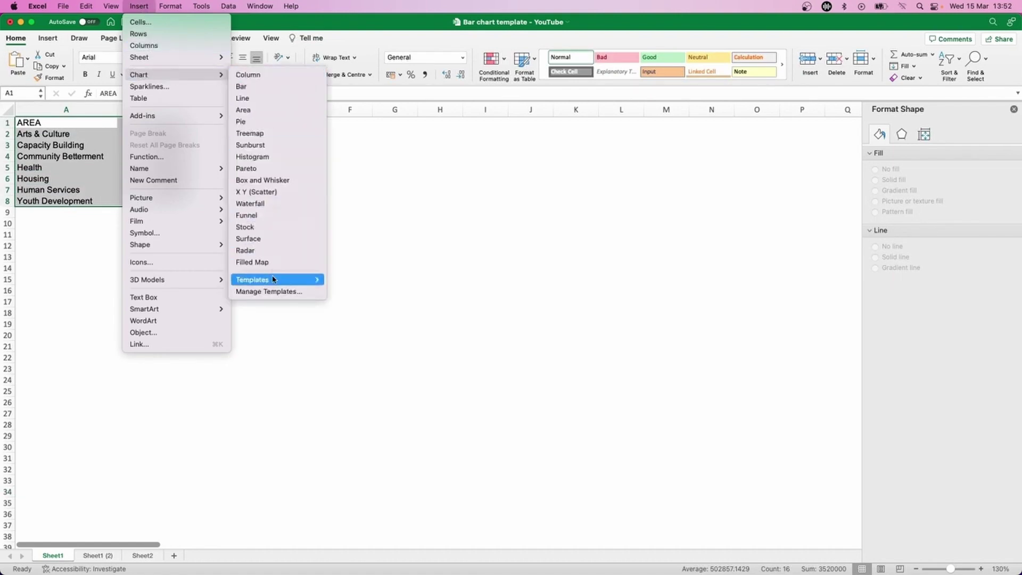
mouse_move(273, 280)
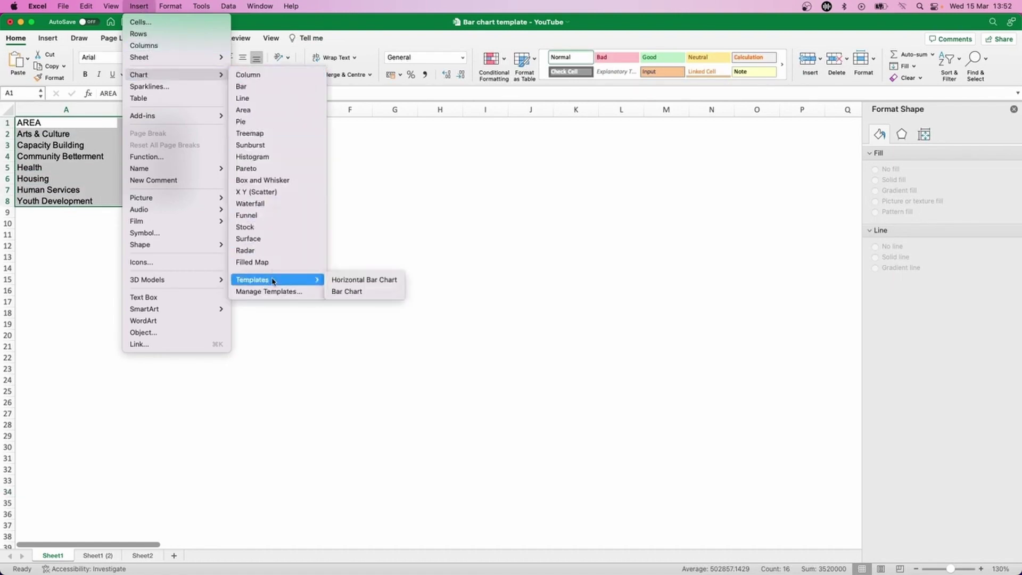
click(346, 281)
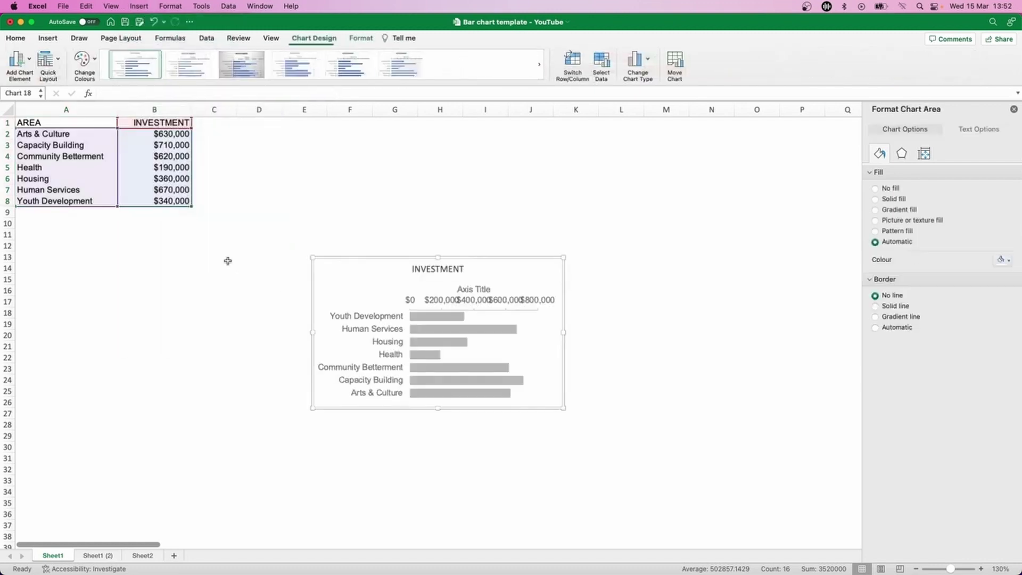
drag(335, 267, 107, 266)
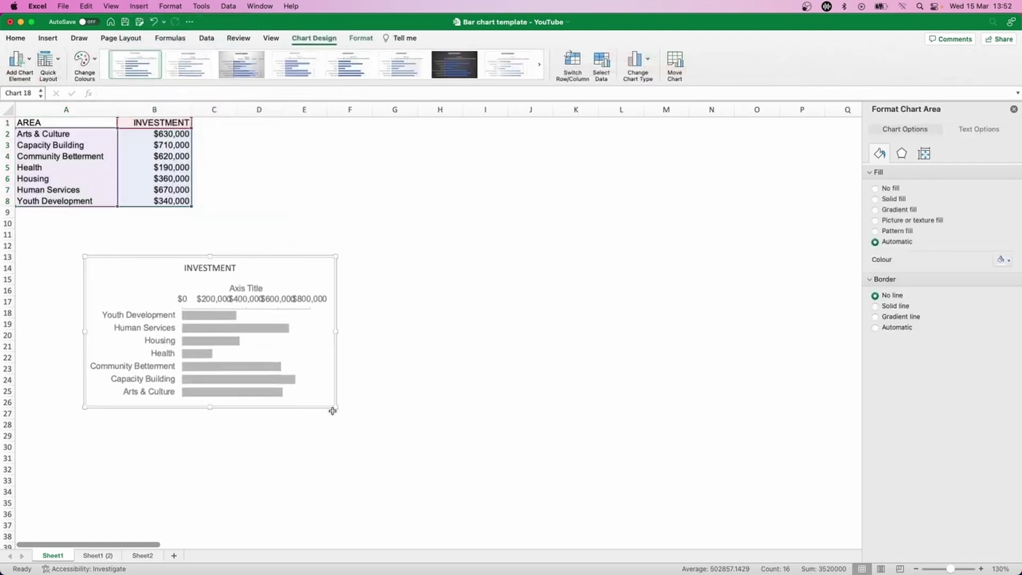
drag(336, 407, 411, 479)
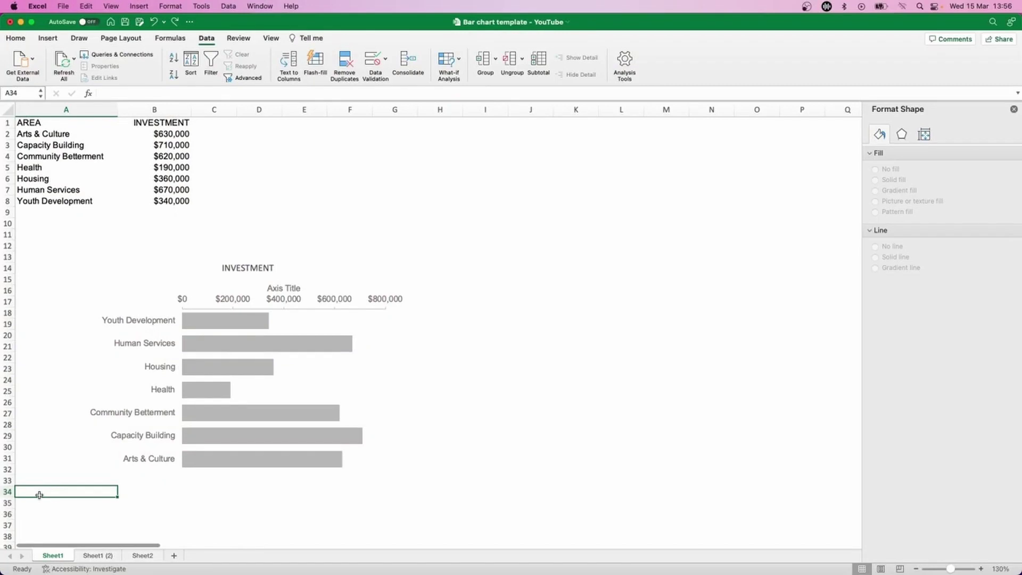
- Sort the table ascending by the INVESTMENT column so the largest bars sit at the top
click(169, 189)
click(173, 57)
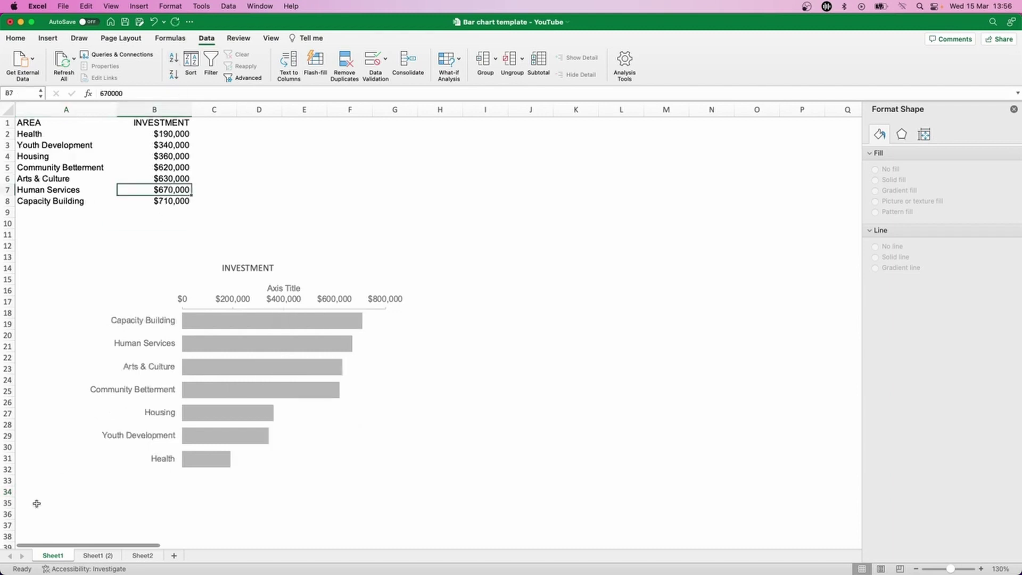
click(35, 503)
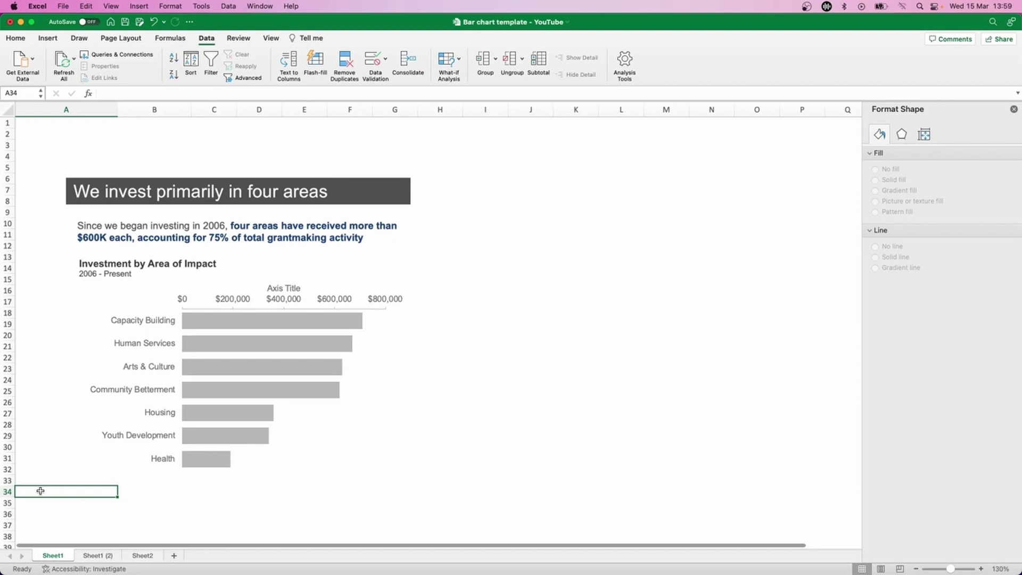
- Make the four largest investment bars dark blue
key(super+z)
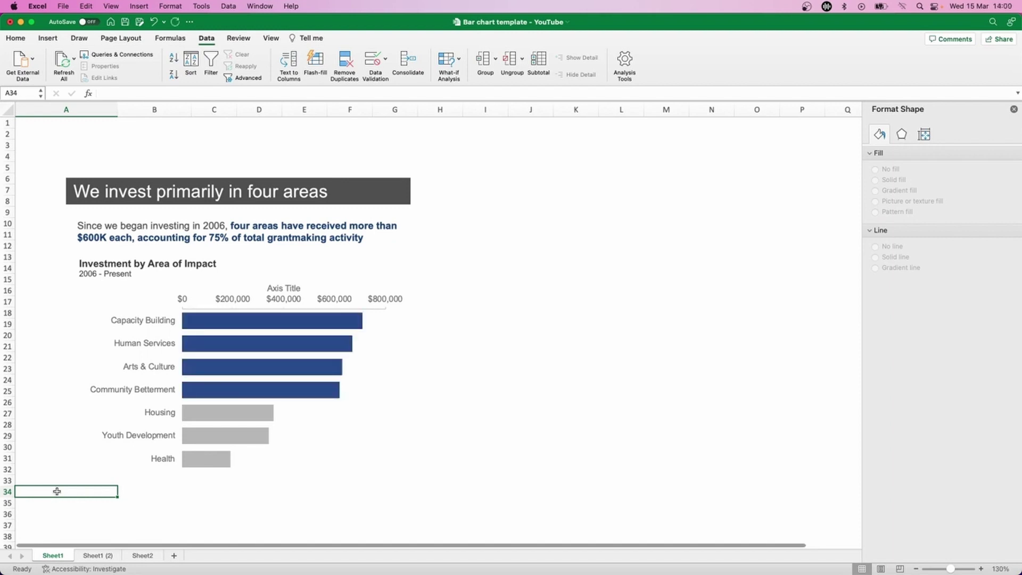